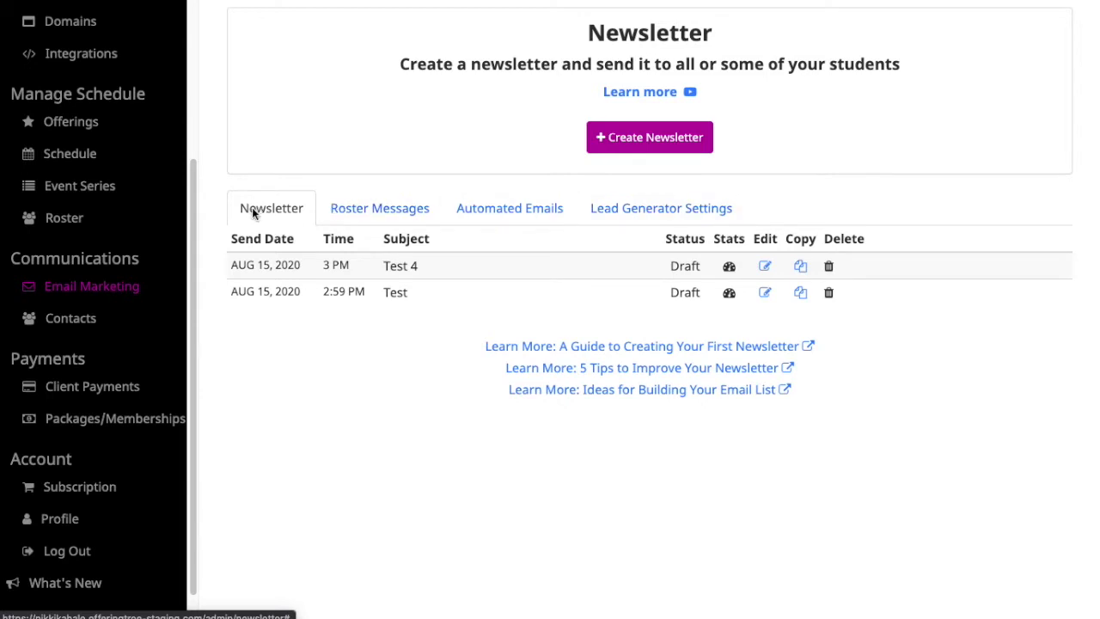
- Create a new newsletter addressed to the students of the Intro Coaching Course offering
click(649, 138)
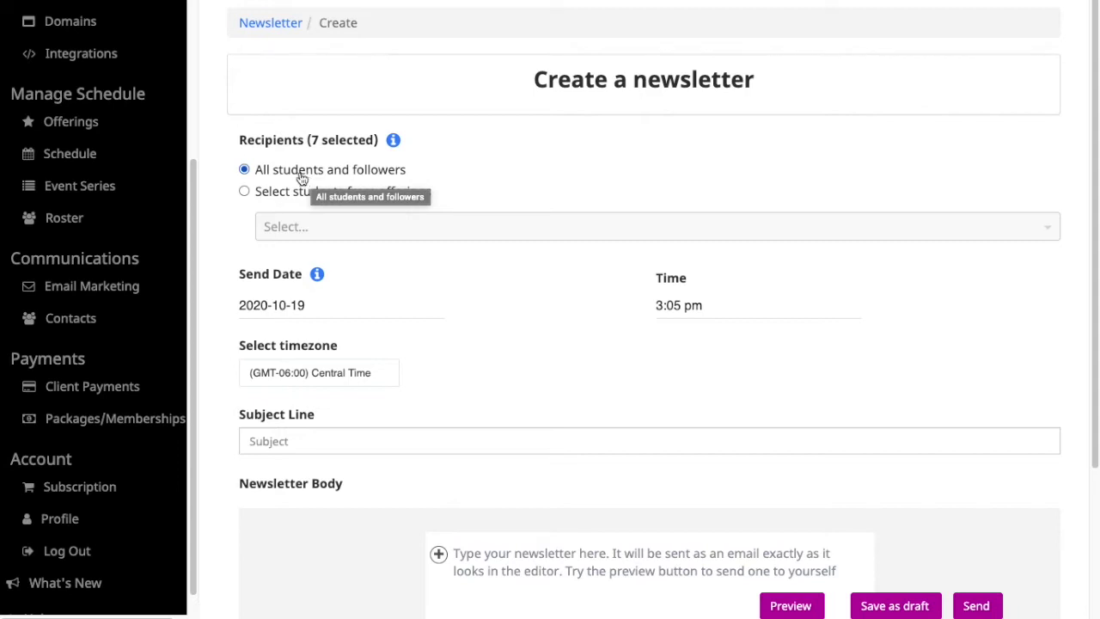
click(285, 194)
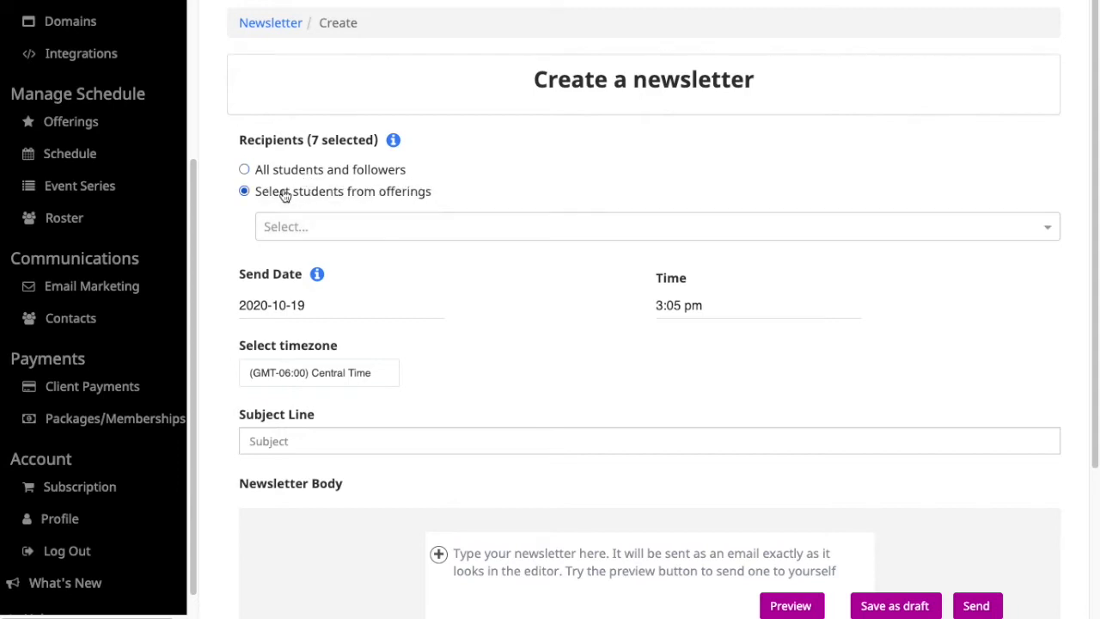
click(361, 230)
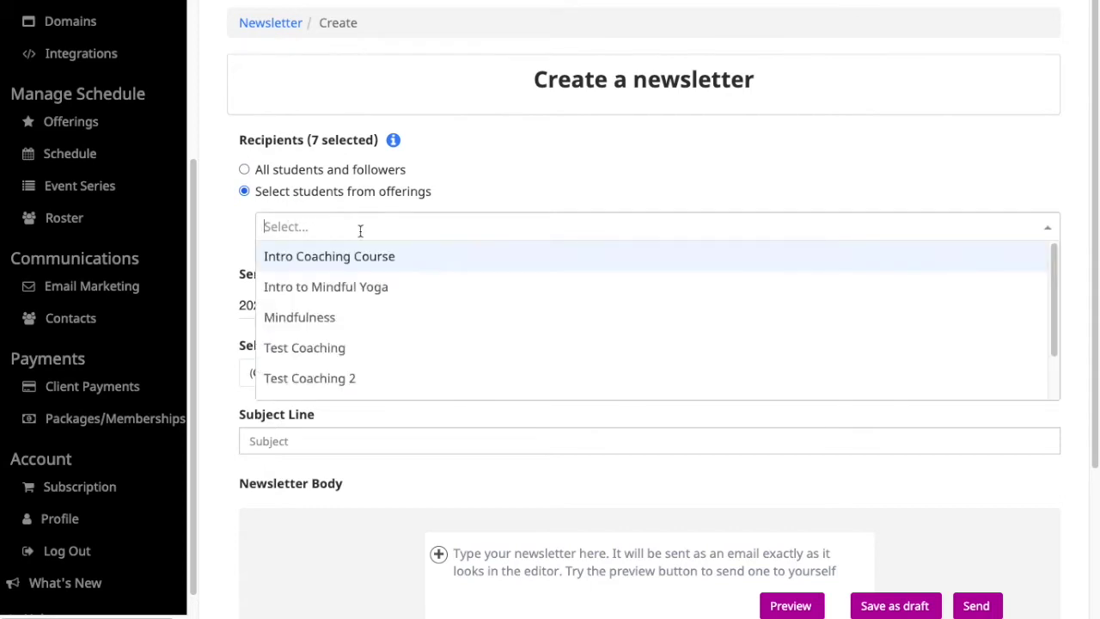
click(358, 262)
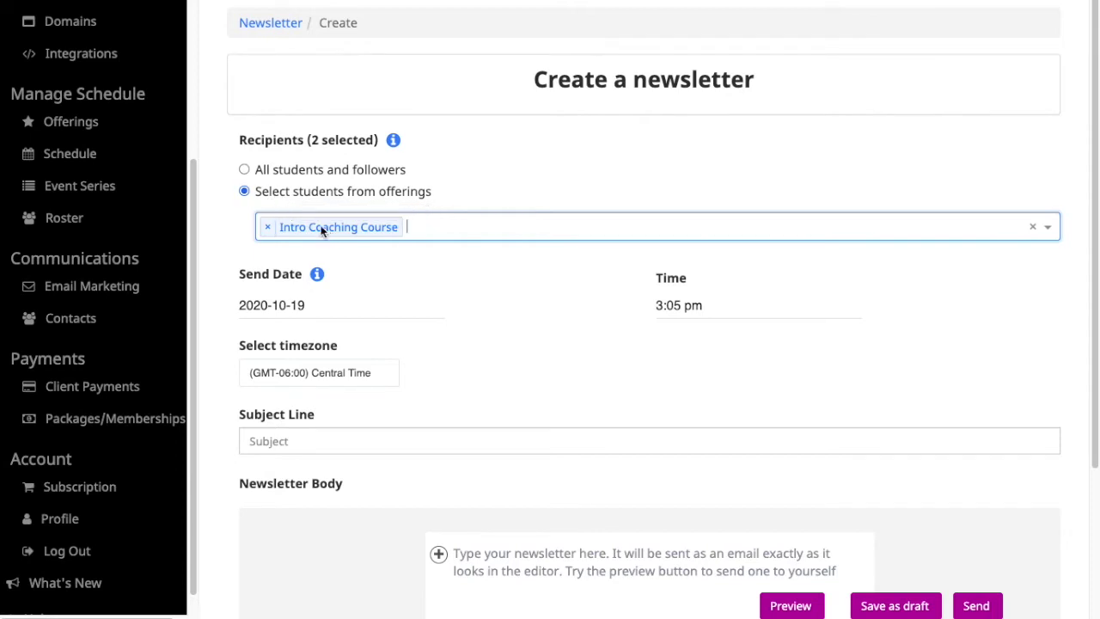
- Schedule the newsletter to be sent on 2020-10-21 at 12:05 pm
click(288, 305)
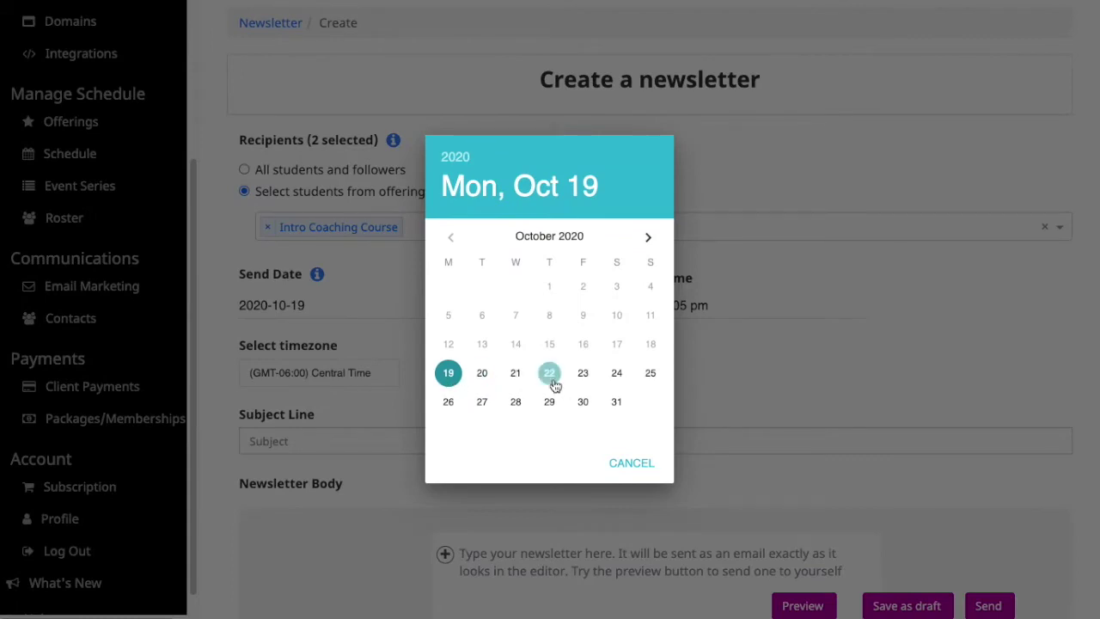
click(517, 377)
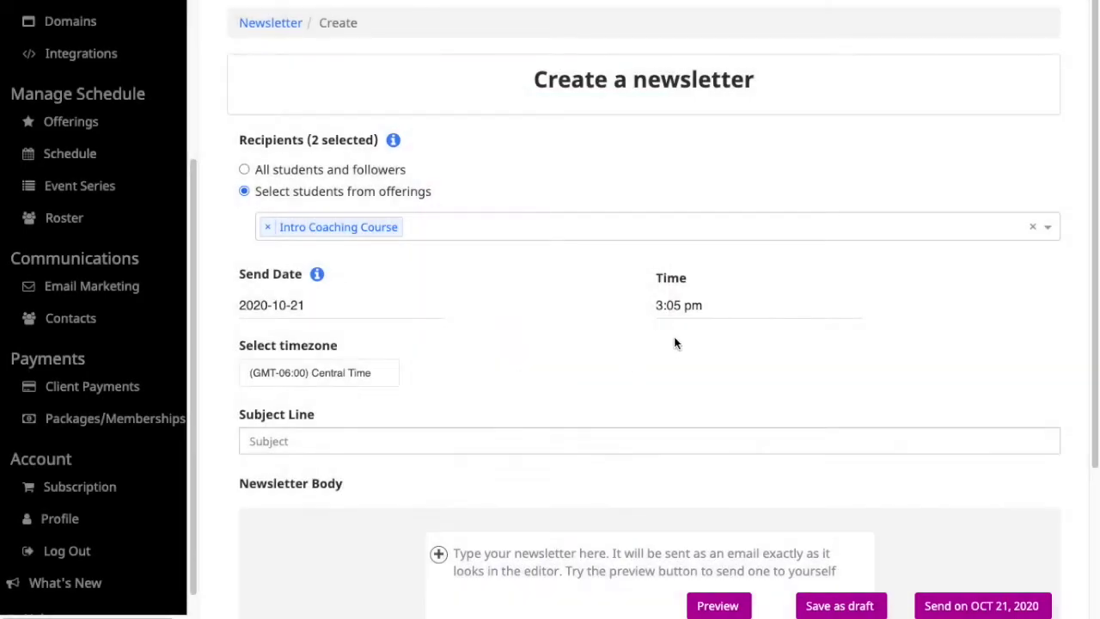
click(674, 308)
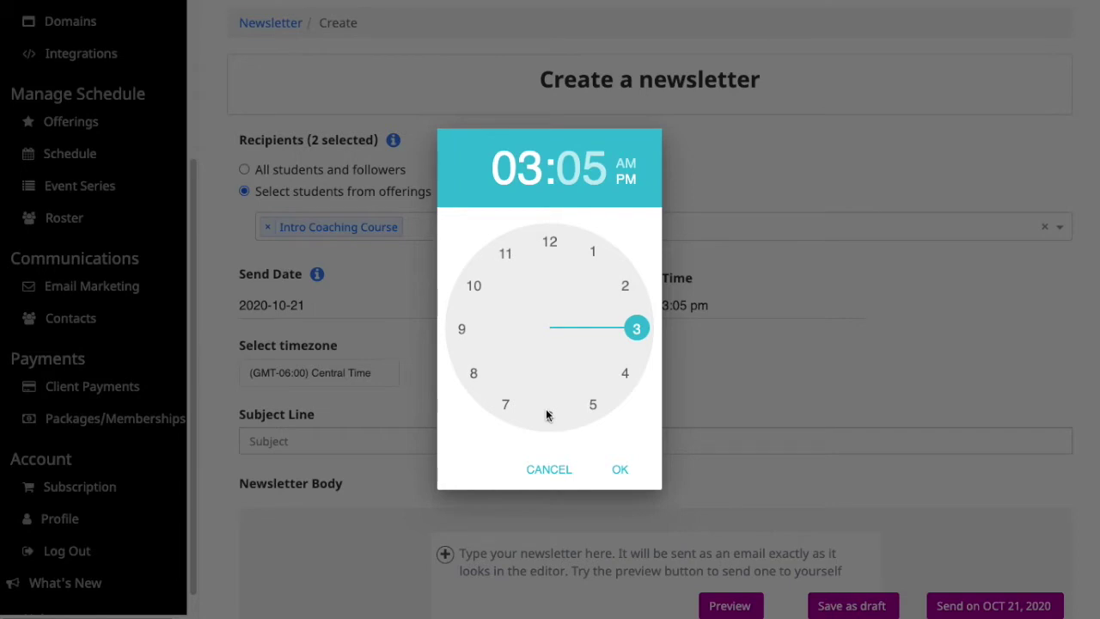
click(550, 244)
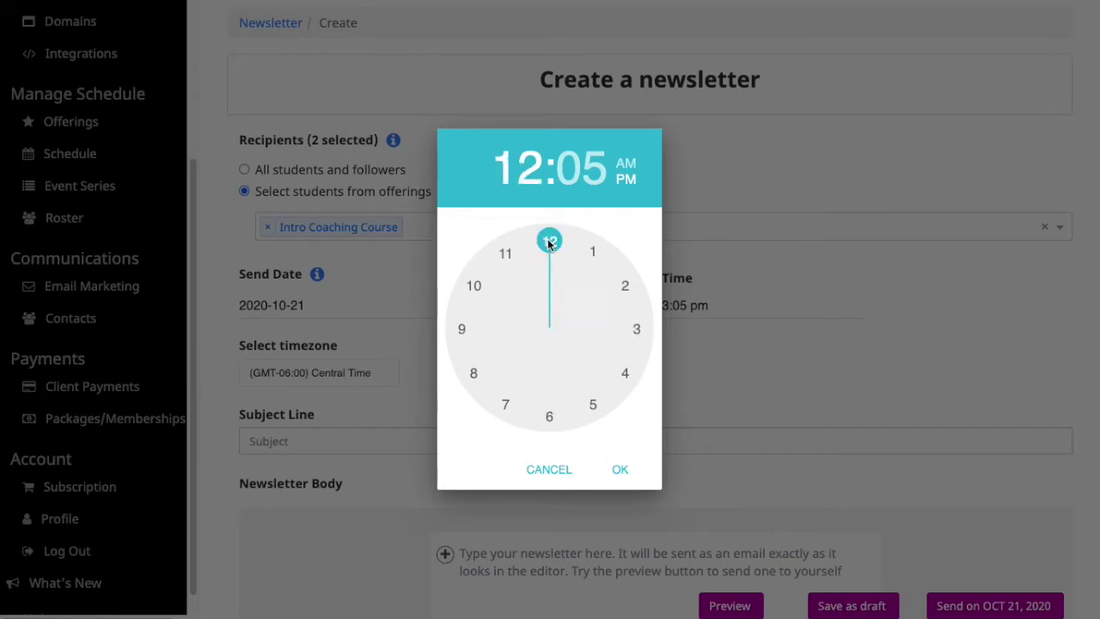
click(617, 471)
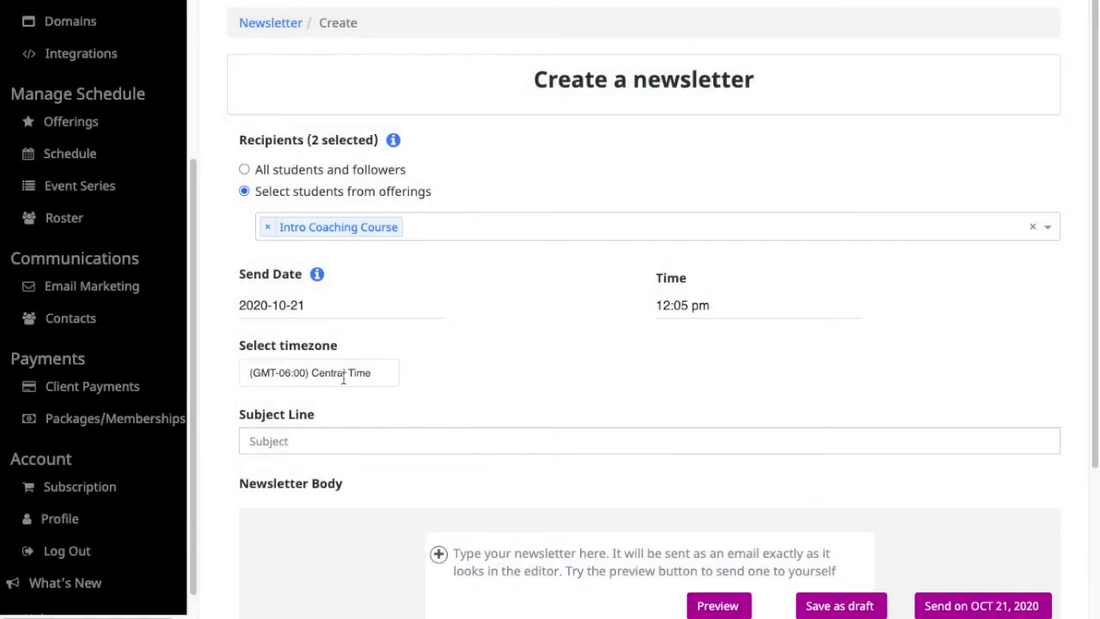
- Enter "New Memberships for My Offerings" as the newsletter's subject line
click(309, 442)
scroll(407, 491, down, 1)
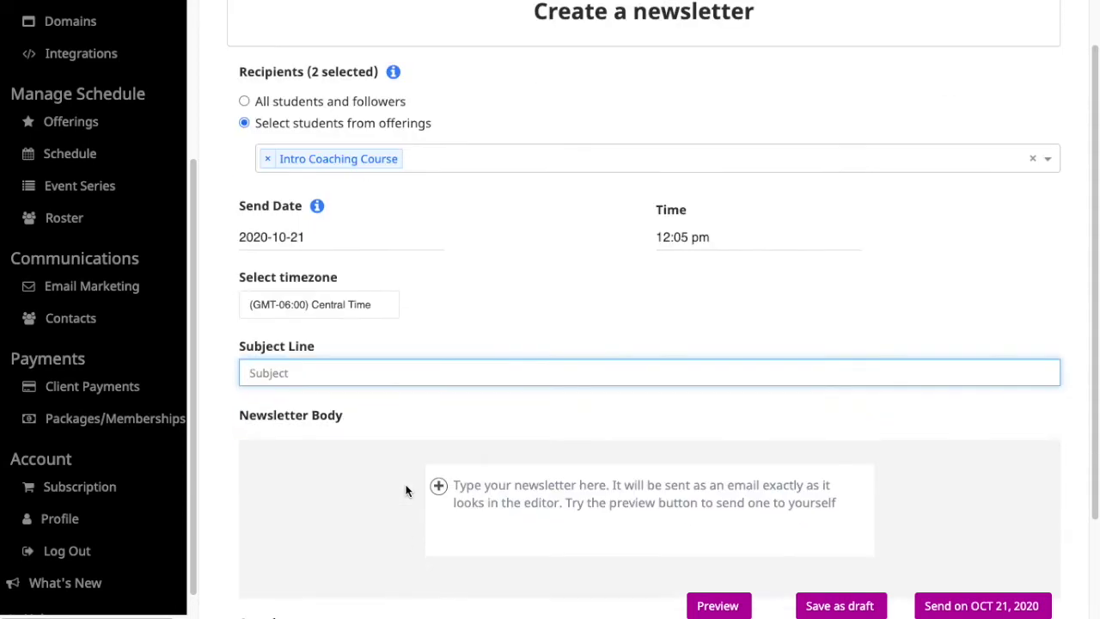
text(New MEmbe)
key(BackSpace)
key(BackSpace)
key(BackSpace)
key(BackSpace)
text(embership)
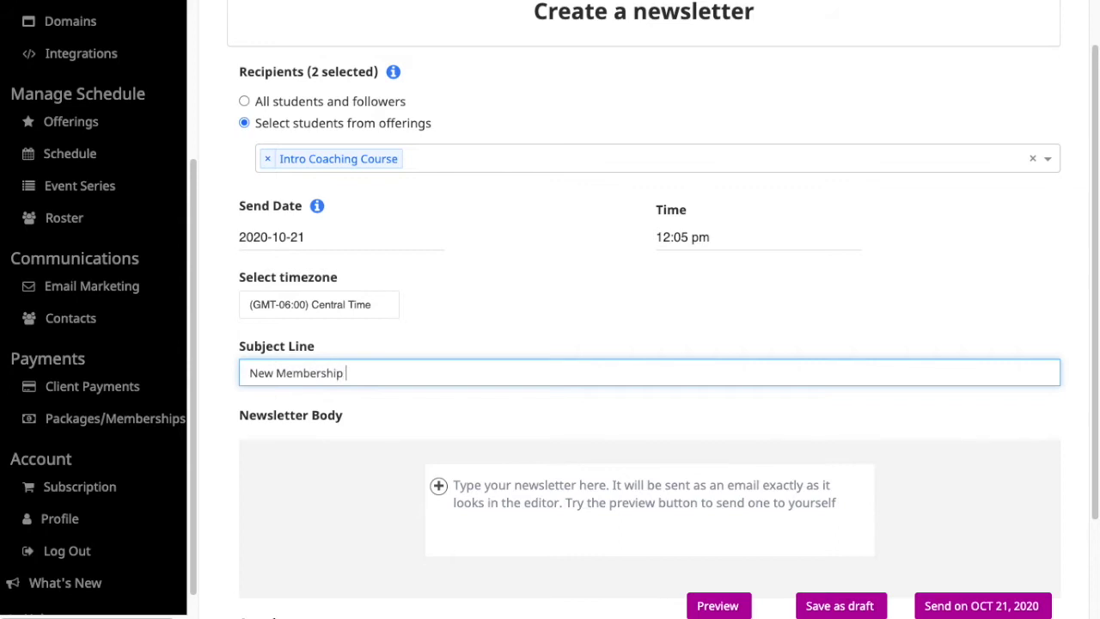
text( Feature)
scroll(644, 343, down, 1)
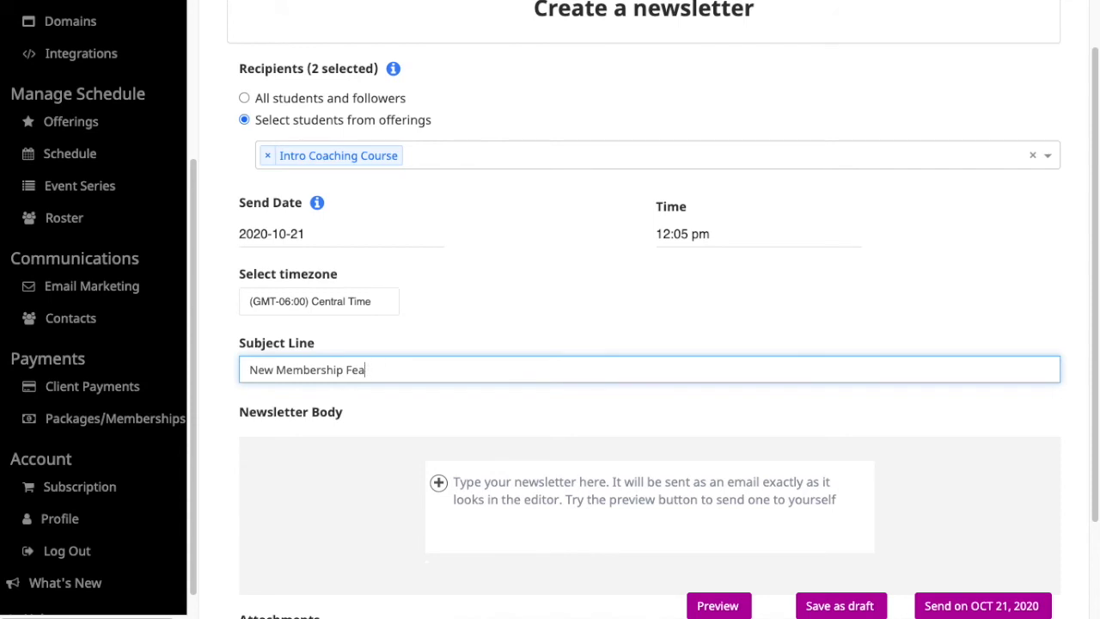
key(BackSpace)
key(BackSpace)
key(BackSpace)
text(s for My OFfering)
key(BackSpace)
key(BackSpace)
key(BackSpace)
text(fferings)
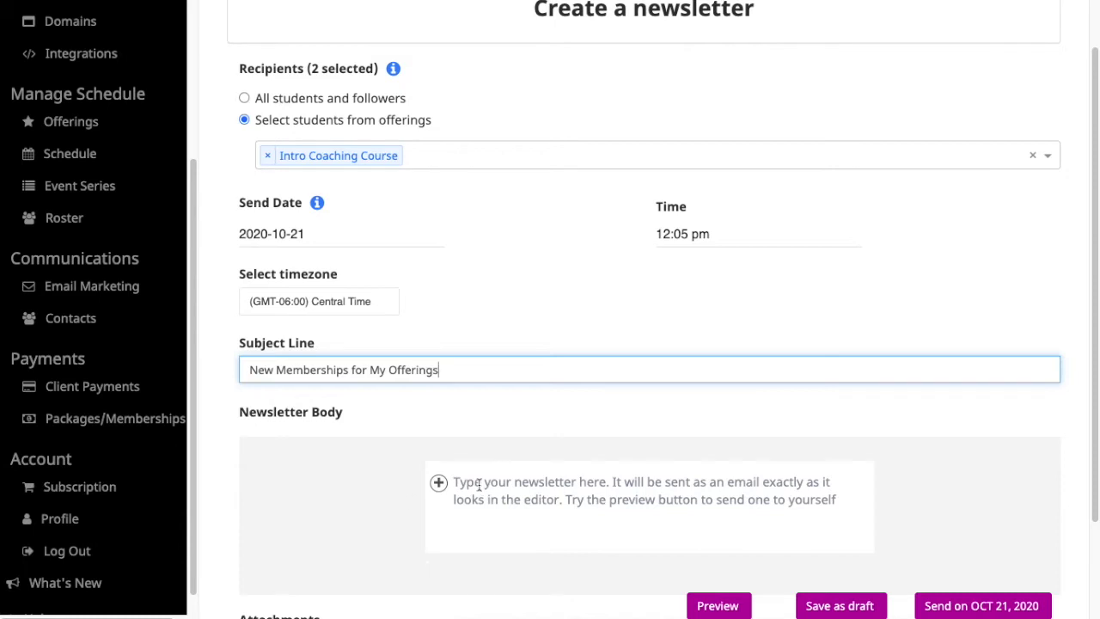
- Start the newsletter body with the line "Welcome!" and begin a new paragraph below it
click(478, 484)
text(Welcome)
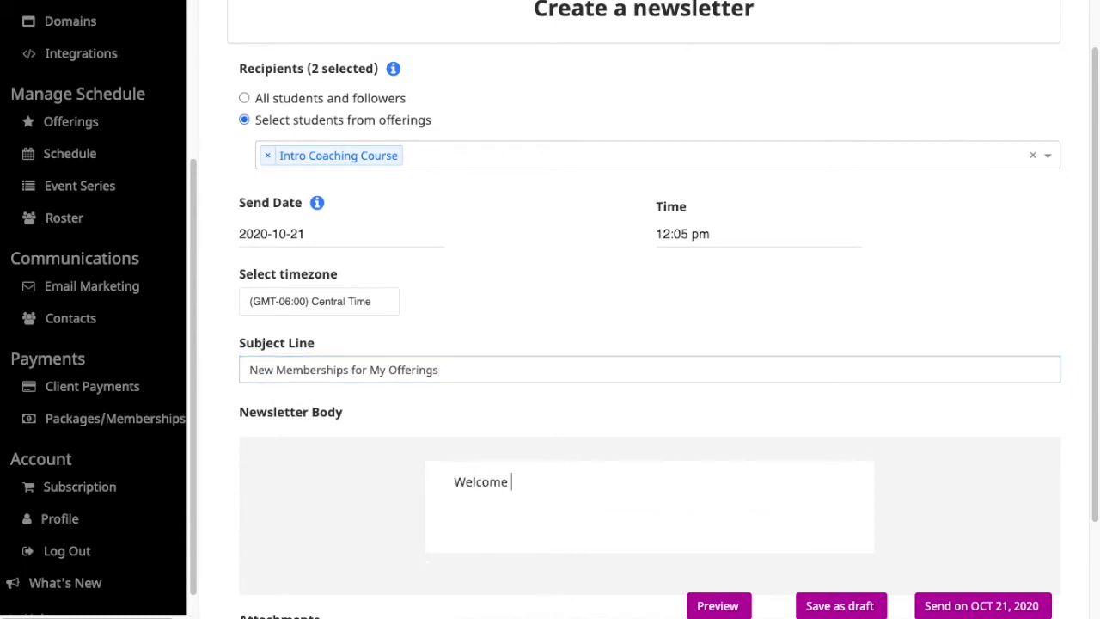
key(Return)
- Write "I'm excited to announce my new membership opportunities" as the second paragraph of the newsletter body
text(Here)
key(BackSpace)
key(BackSpace)
key(BackSpace)
text(I'm excited to an)
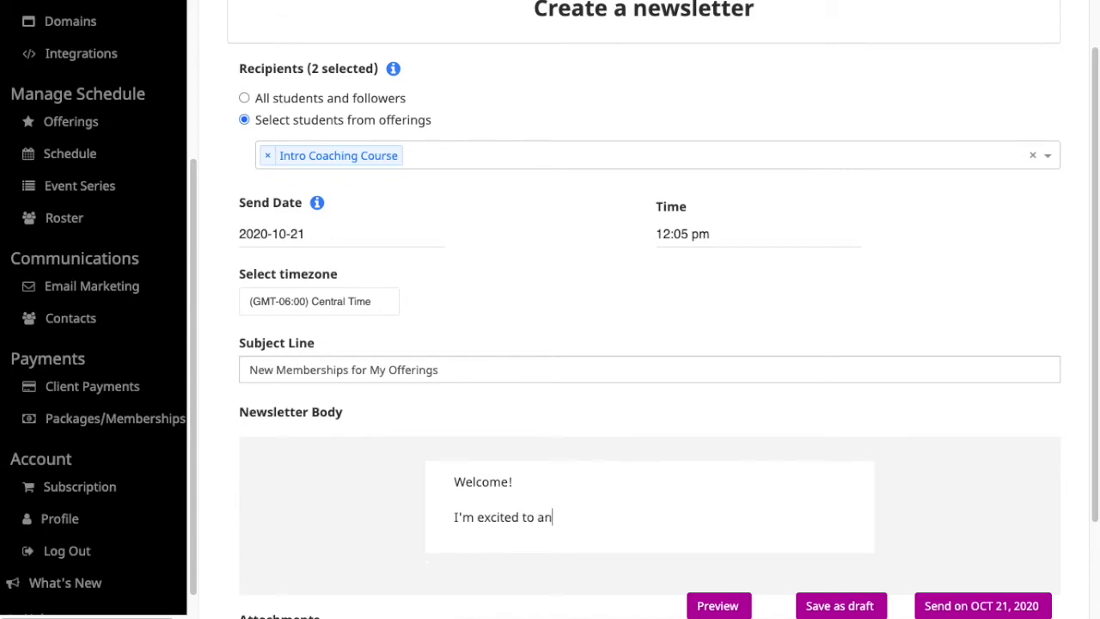
text(nounce my new menbersh)
key(BackSpace)
key(BackSpace)
key(BackSpace)
key(BackSpace)
key(BackSpace)
key(BackSpace)
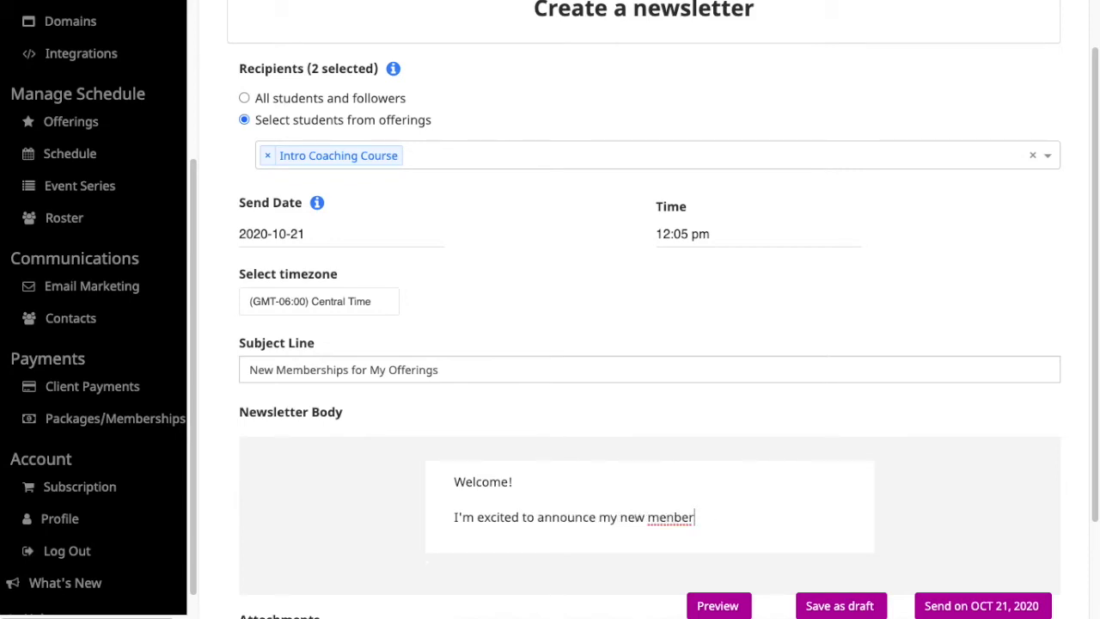
text(mbership o)
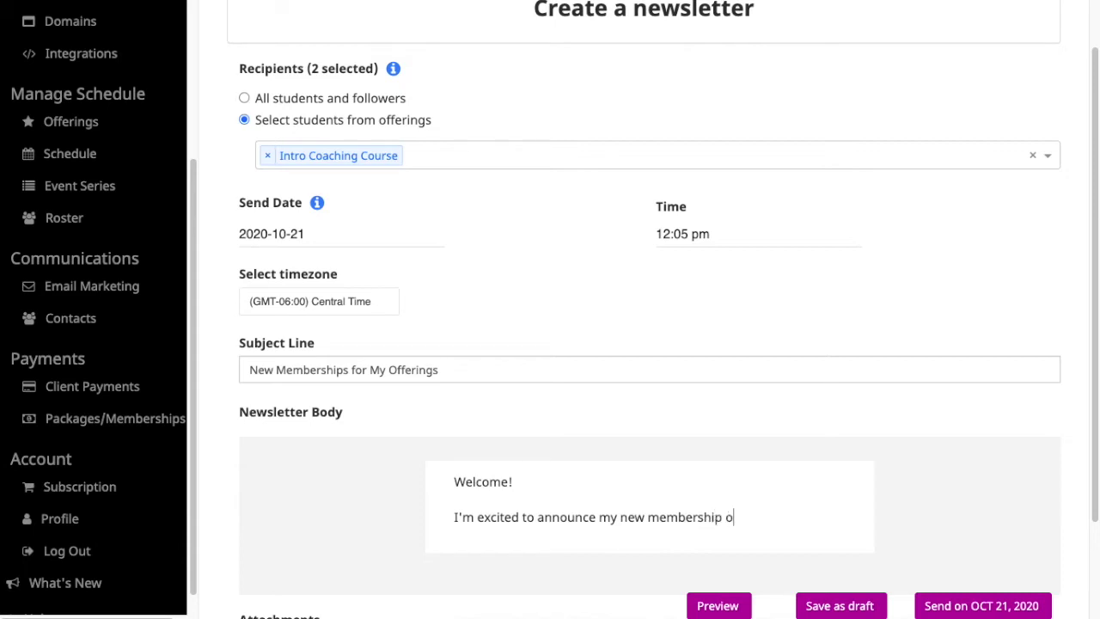
text(pportunities)
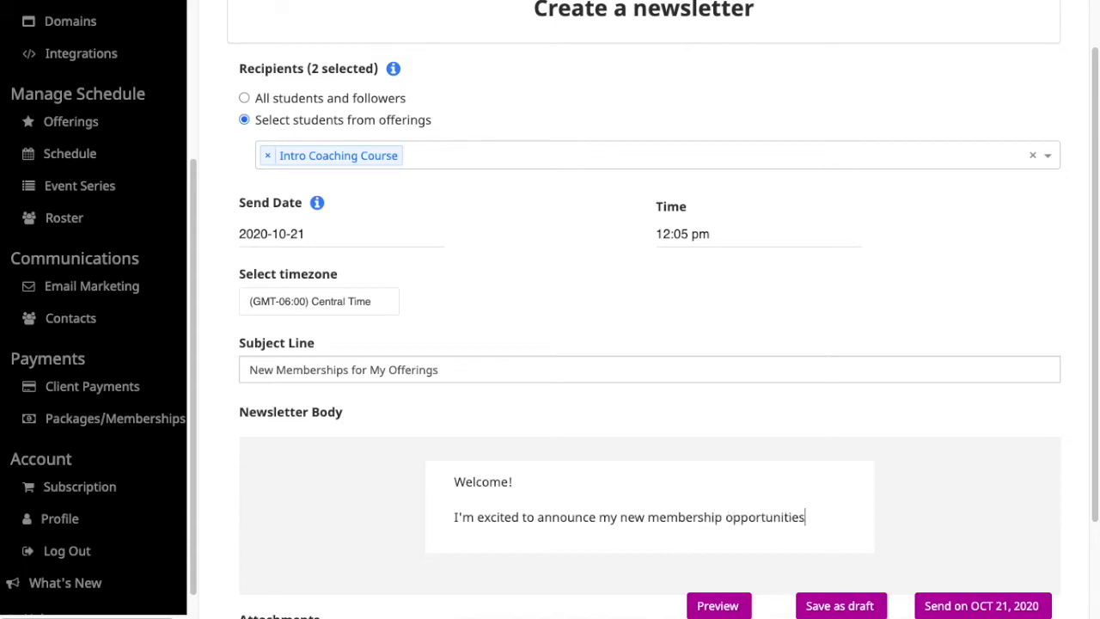
- Format the word "Welcome!" in the body with the title style (T), trying the smaller heading styles as well
double_click(494, 481)
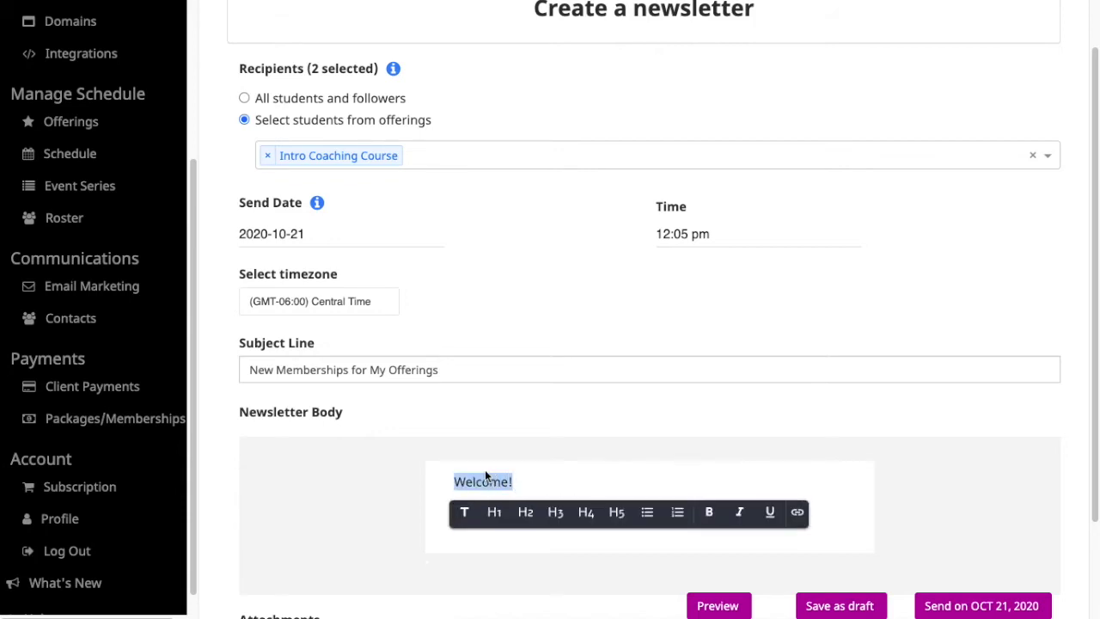
click(464, 512)
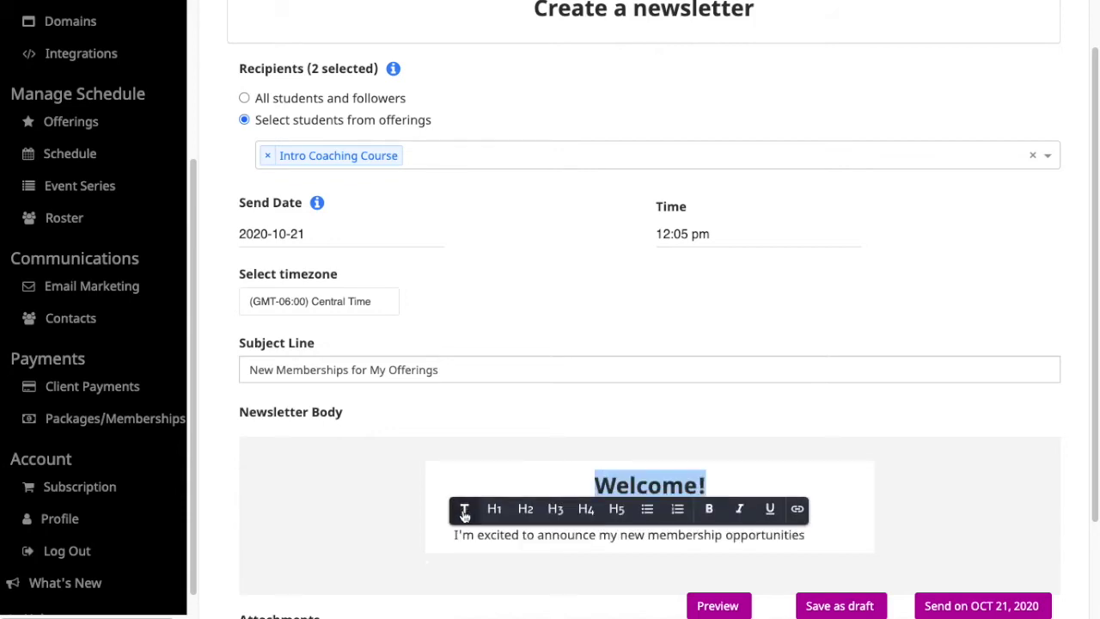
click(527, 514)
click(496, 514)
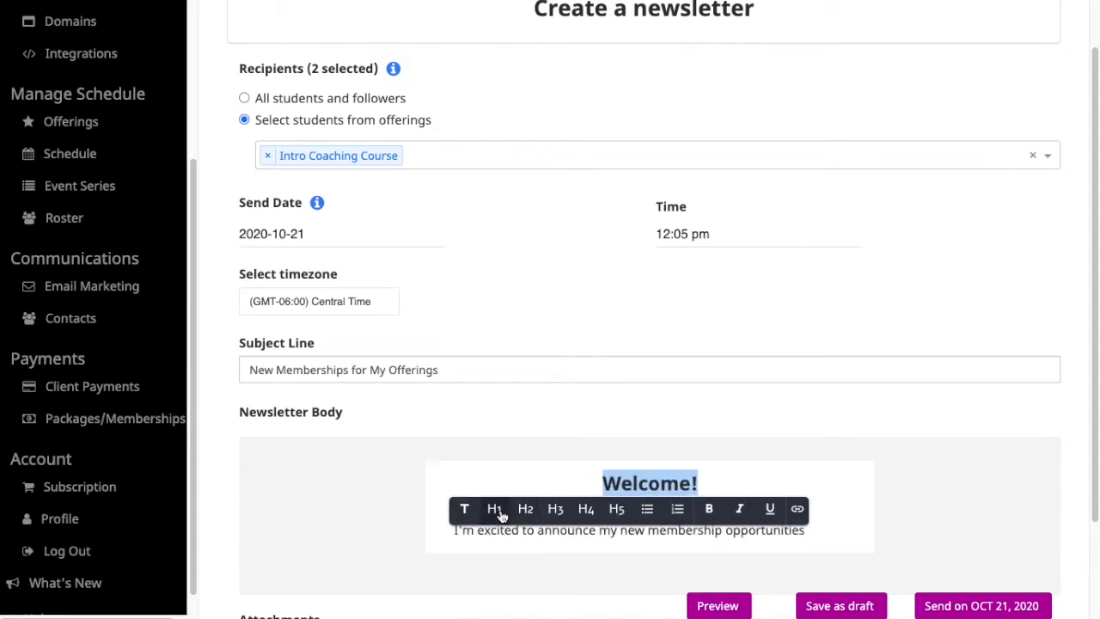
click(458, 516)
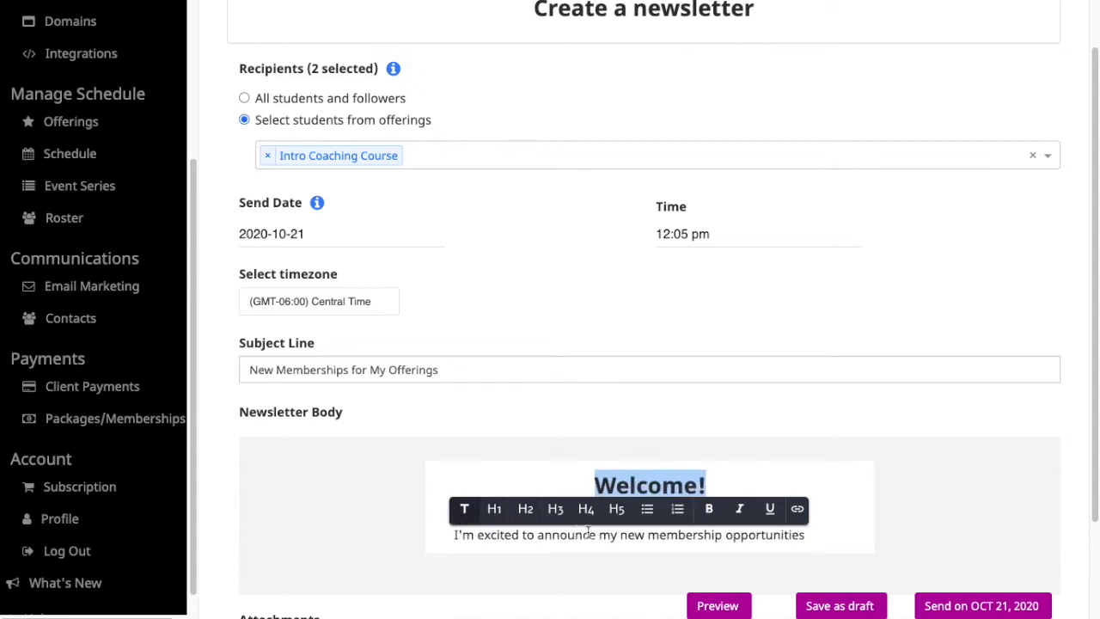
- Try italic, bold and underline styling on the "Welcome!" title and clear it again
click(740, 513)
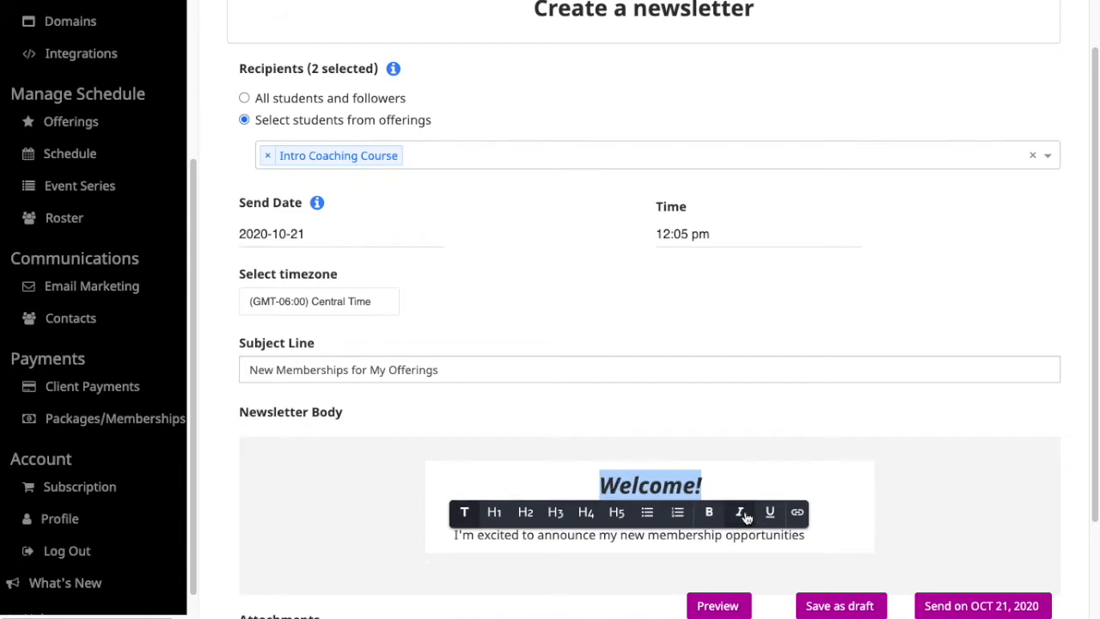
click(712, 514)
click(770, 513)
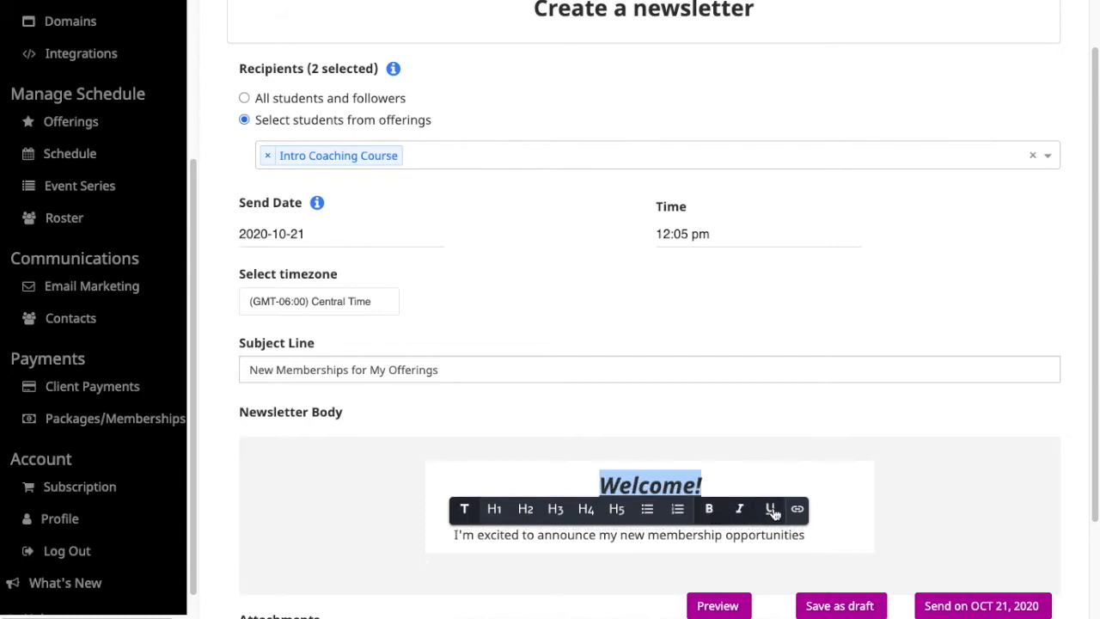
click(769, 513)
click(739, 513)
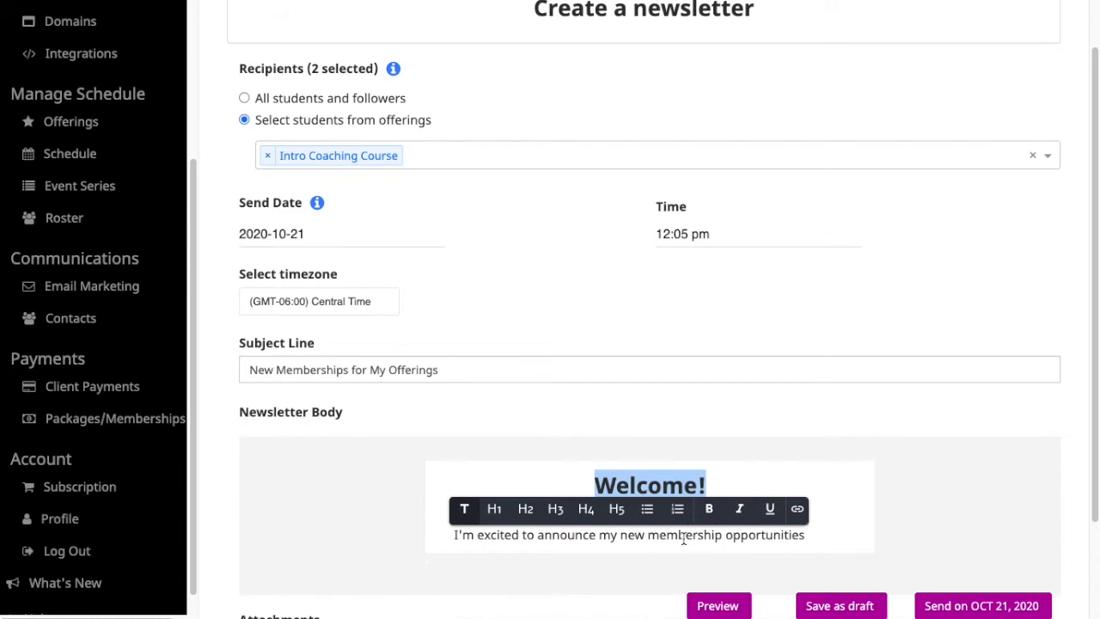
click(684, 537)
drag(453, 535, 804, 535)
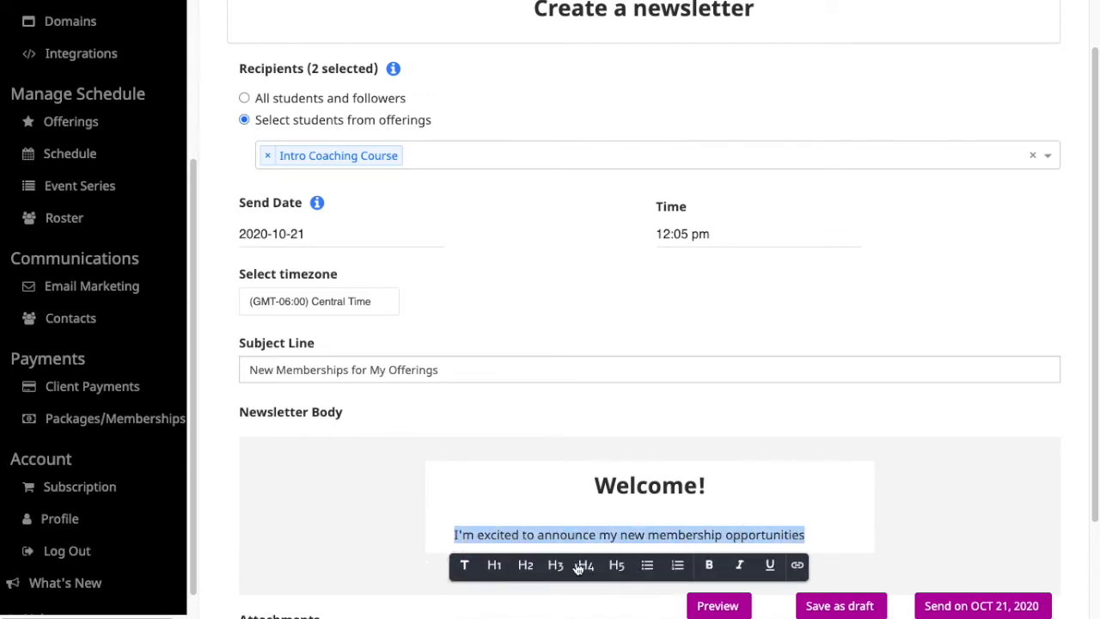
- Insert the maple leaf outline image on a new line below the membership announcement sentence
click(811, 534)
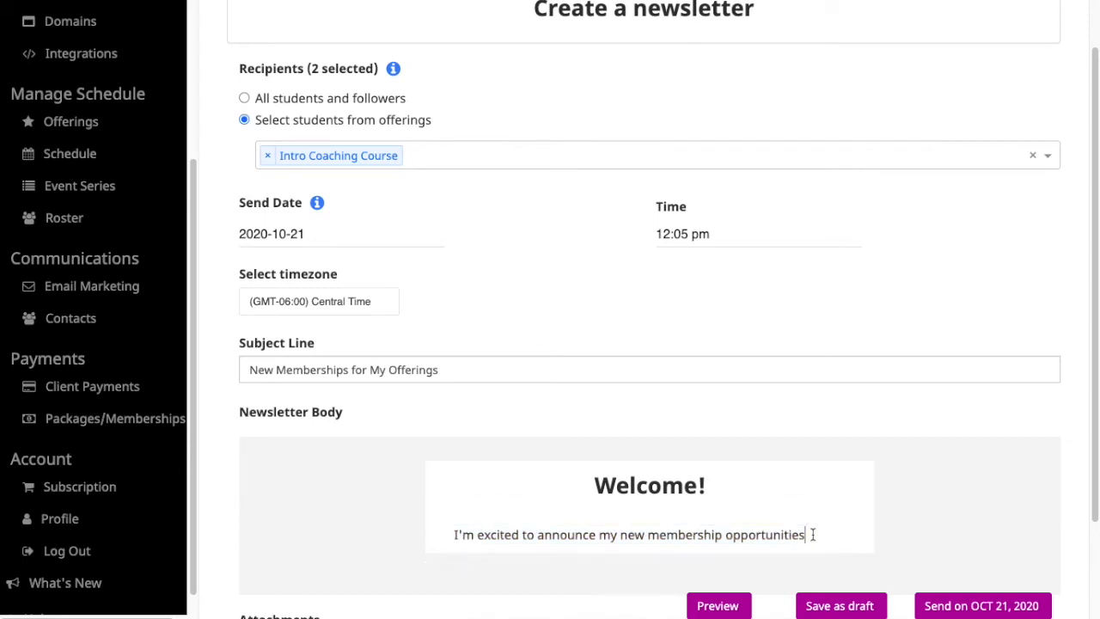
key(Return)
key(Return)
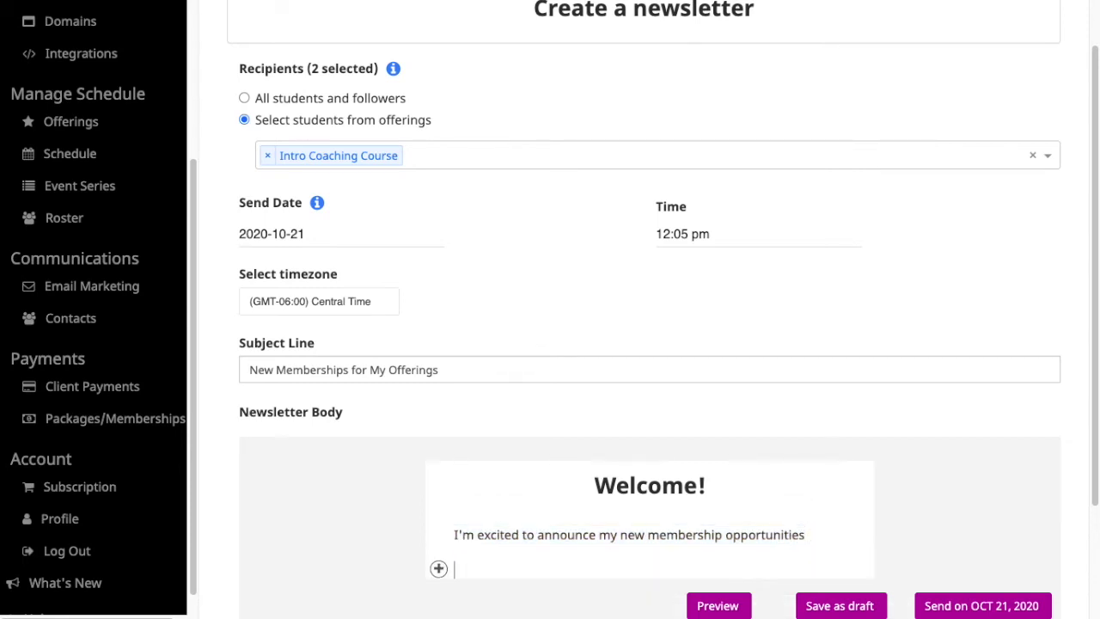
scroll(484, 521, down, 1)
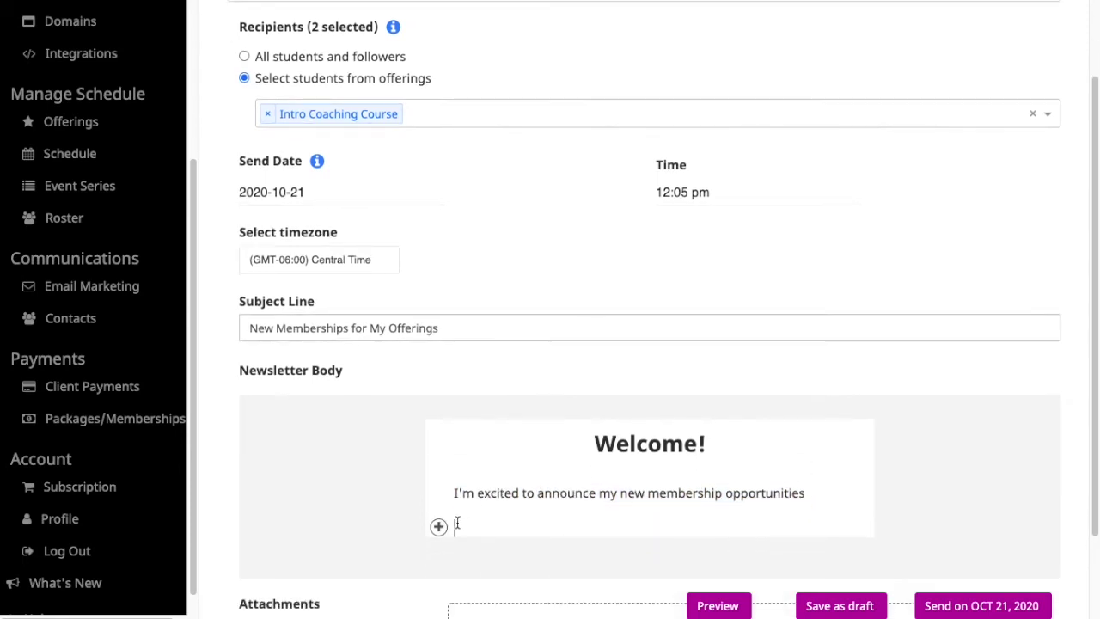
scroll(455, 526, down, 2)
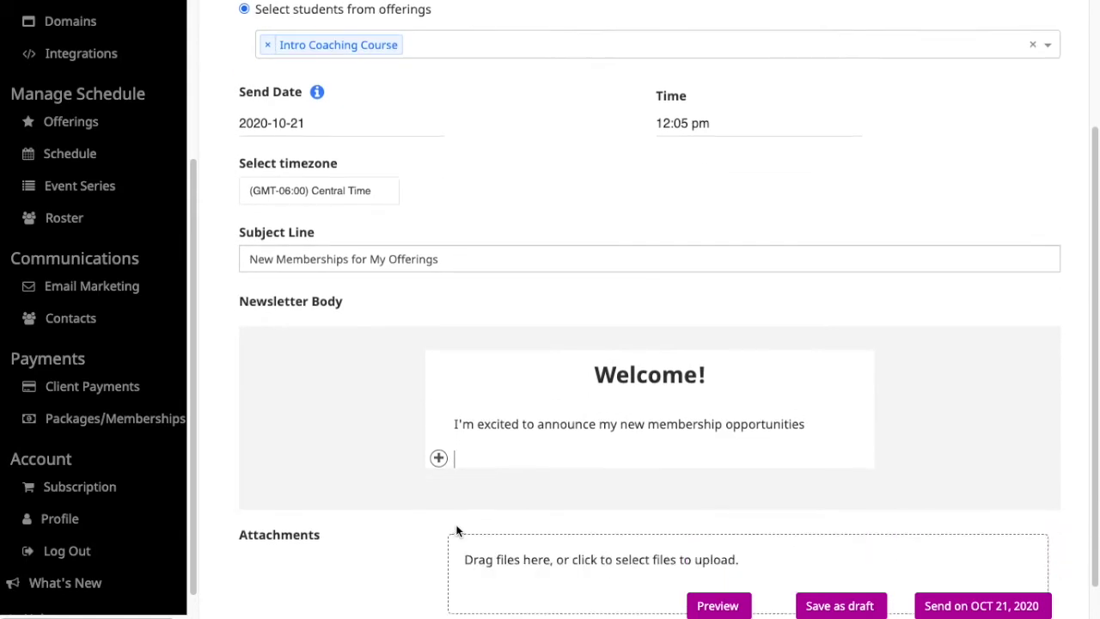
click(438, 459)
click(458, 460)
- Open the image settings of the maple leaf picture in the newsletter body
scroll(693, 388, down, 4)
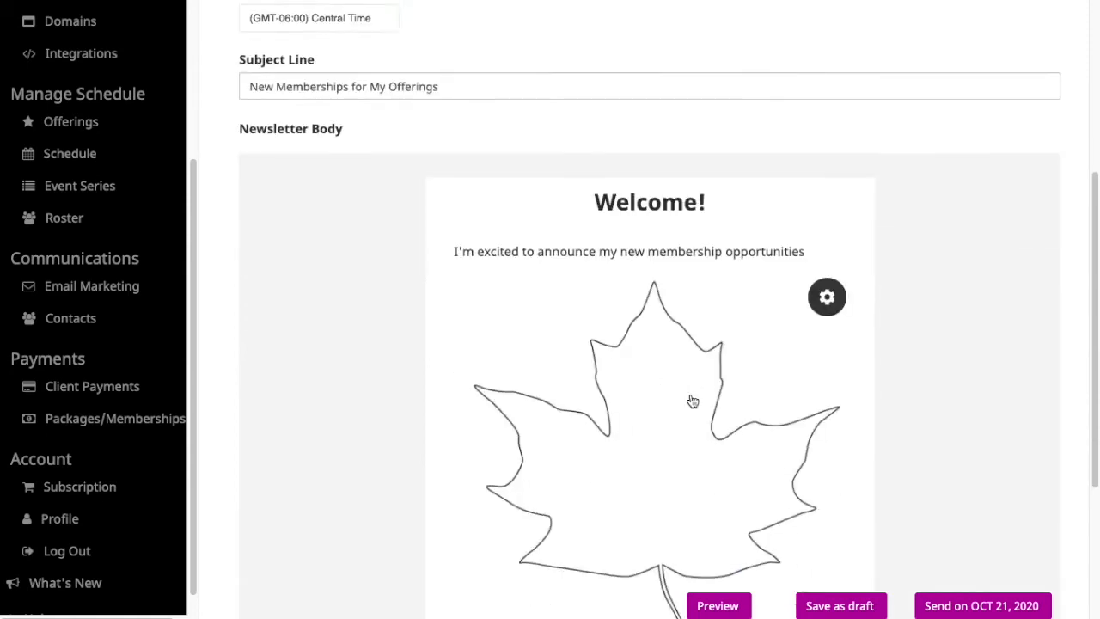
scroll(693, 401, down, 1)
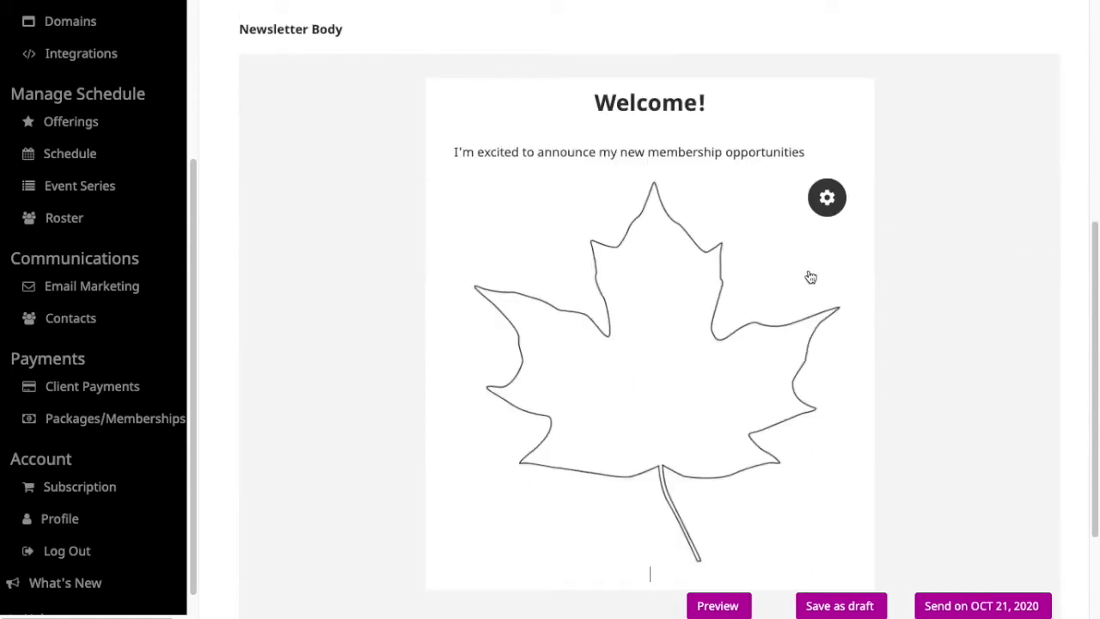
click(826, 198)
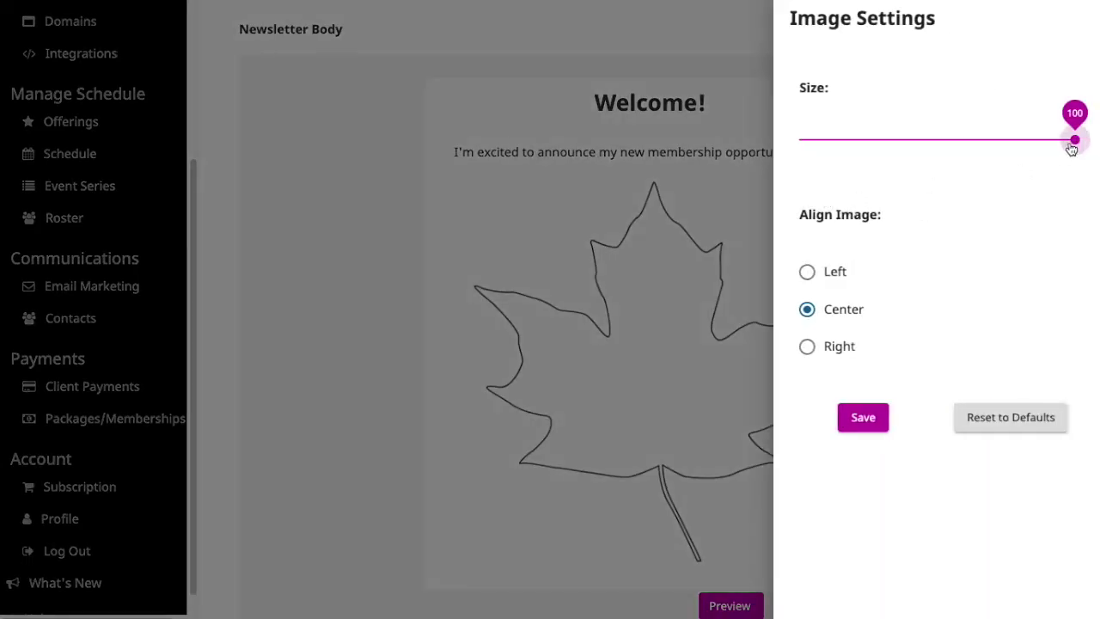
- Try size 32 with left, center and right alignment on the leaf image, and reset its settings to the defaults
drag(1073, 140, 886, 140)
click(805, 271)
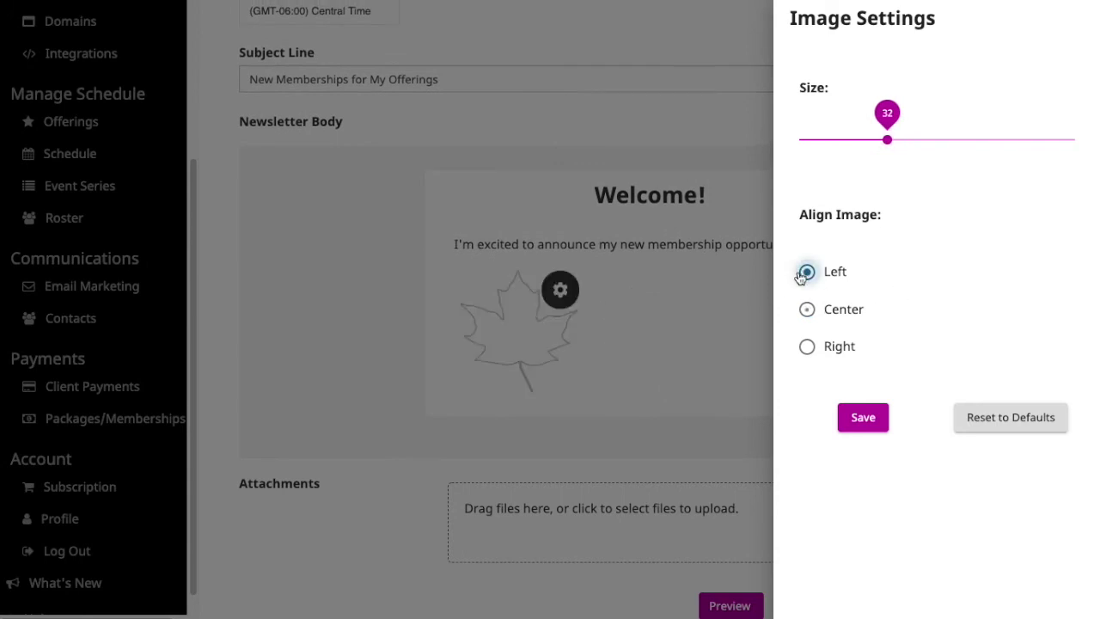
click(808, 315)
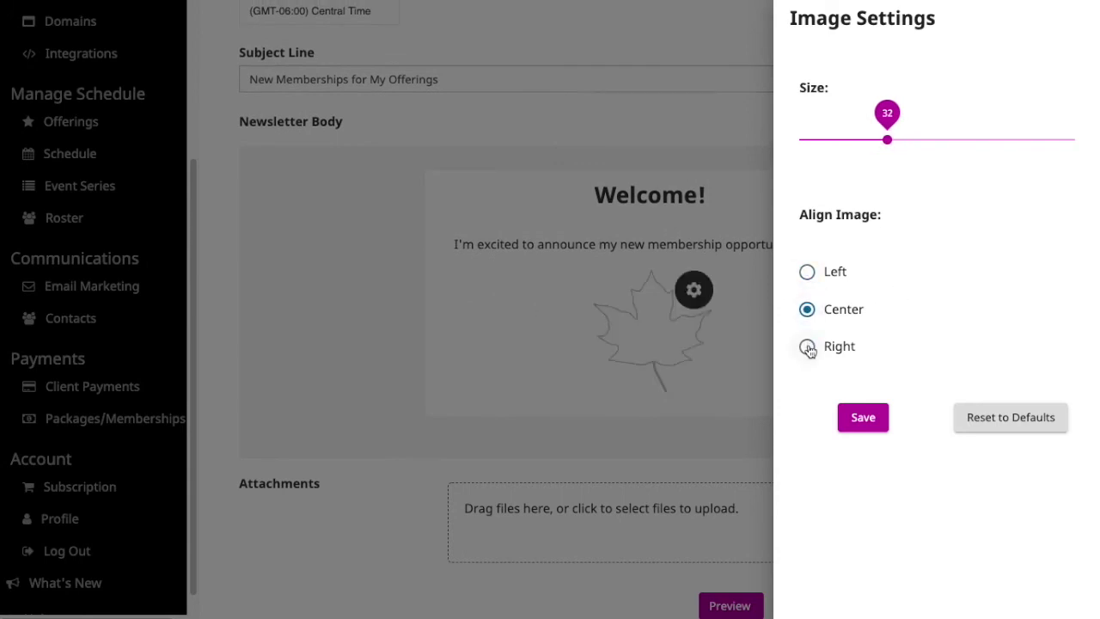
click(807, 347)
click(806, 311)
click(981, 421)
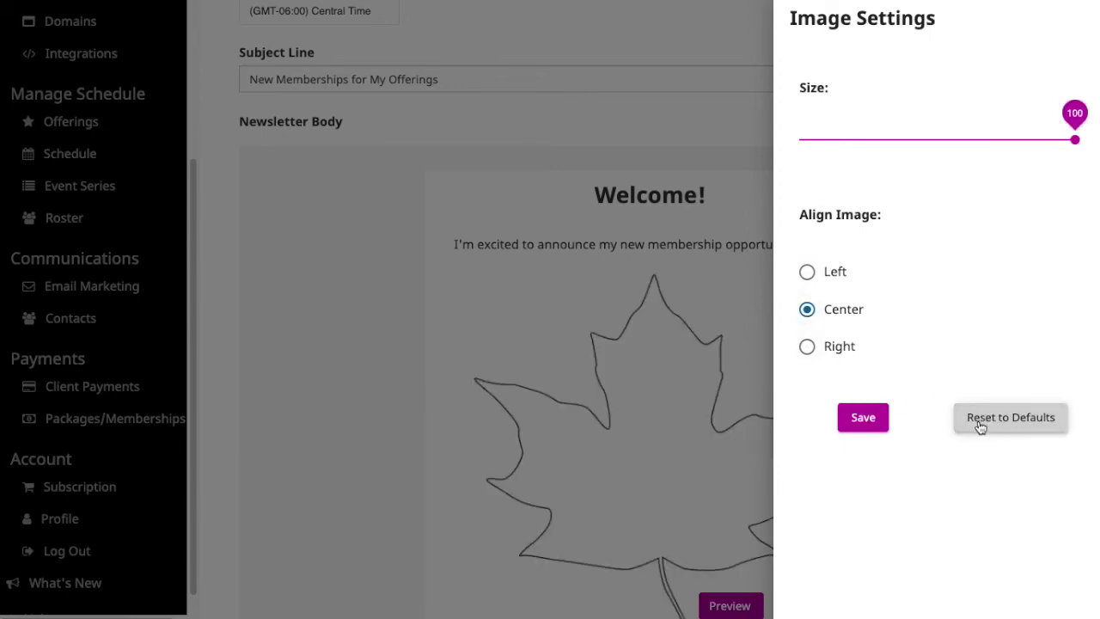
- Set the leaf image's size to 46, try left alignment, return it to center, and save the image settings
drag(1072, 141, 925, 141)
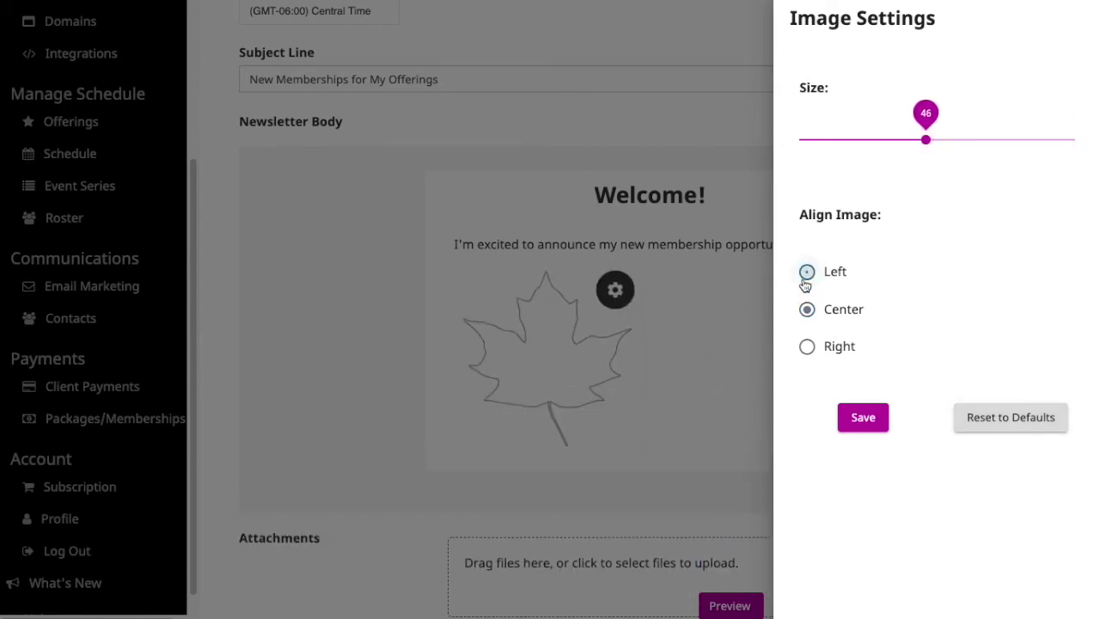
click(806, 273)
click(807, 311)
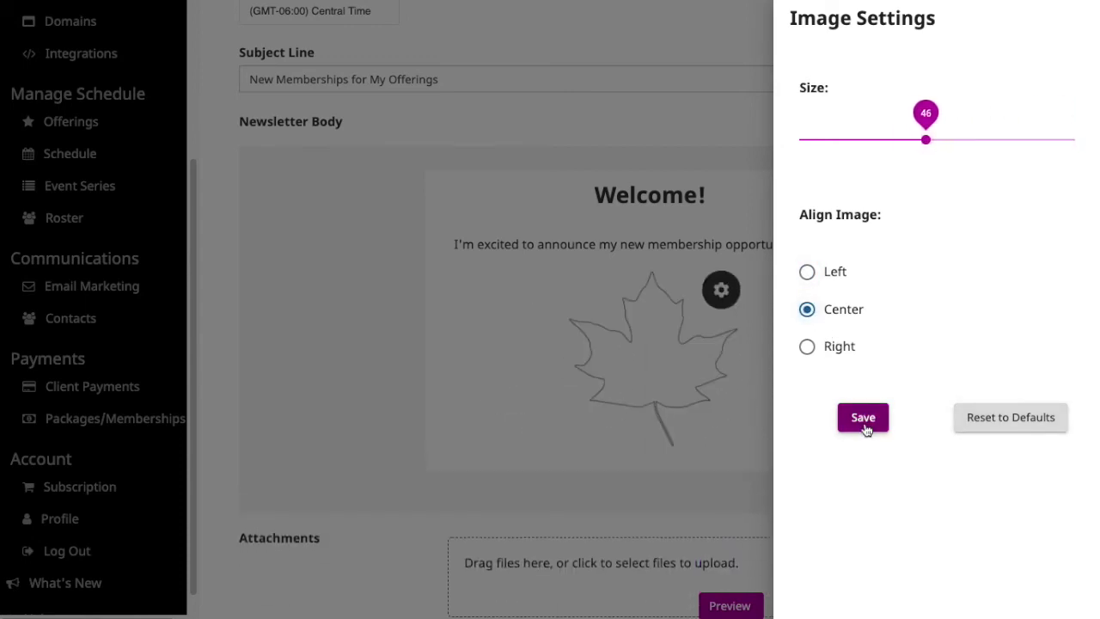
click(865, 429)
scroll(658, 446, up, 1)
scroll(668, 466, down, 2)
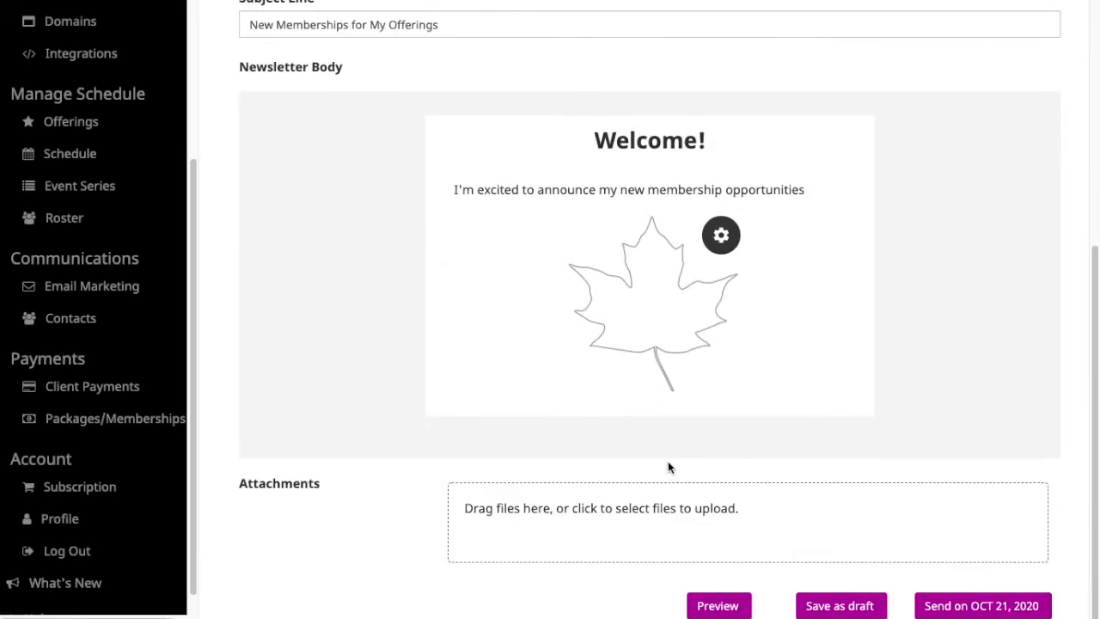
- Caption the leaf image "Picture of a leaf" and start a new line below it
click(666, 402)
text(Picture of a leaf)
key(Return)
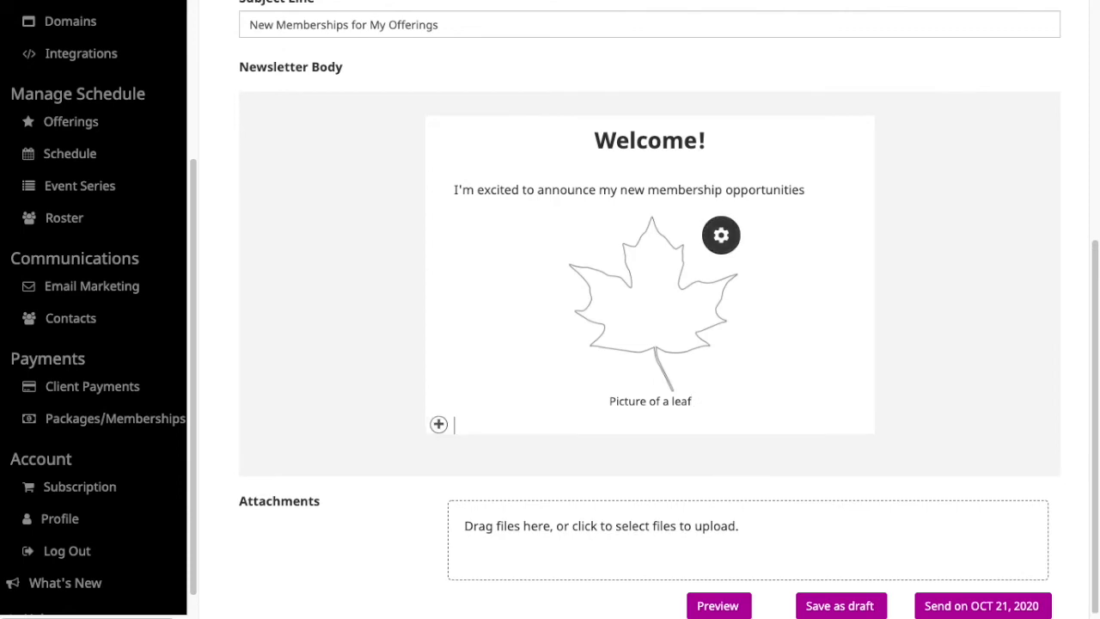
- Write "Here is the info about my new memberships" below the leaf caption, correcting the capitalization of "Here"
text(N)
key(BackSpace)
text(N)
key(BackSpace)
text(HEre is the info about ne)
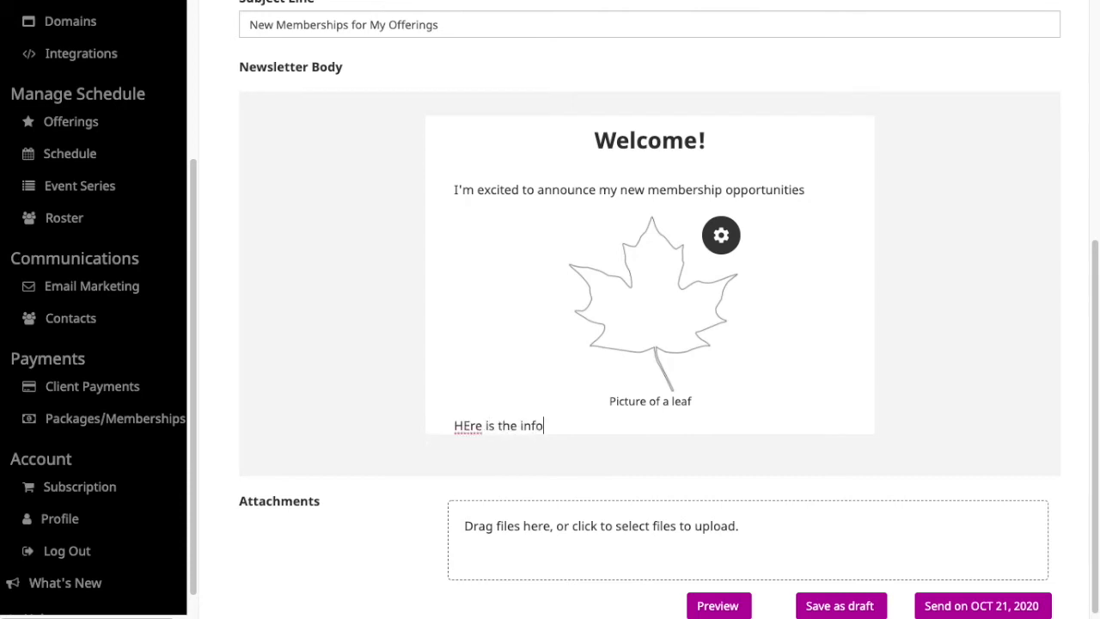
key(BackSpace)
key(BackSpace)
text(my new memberships)
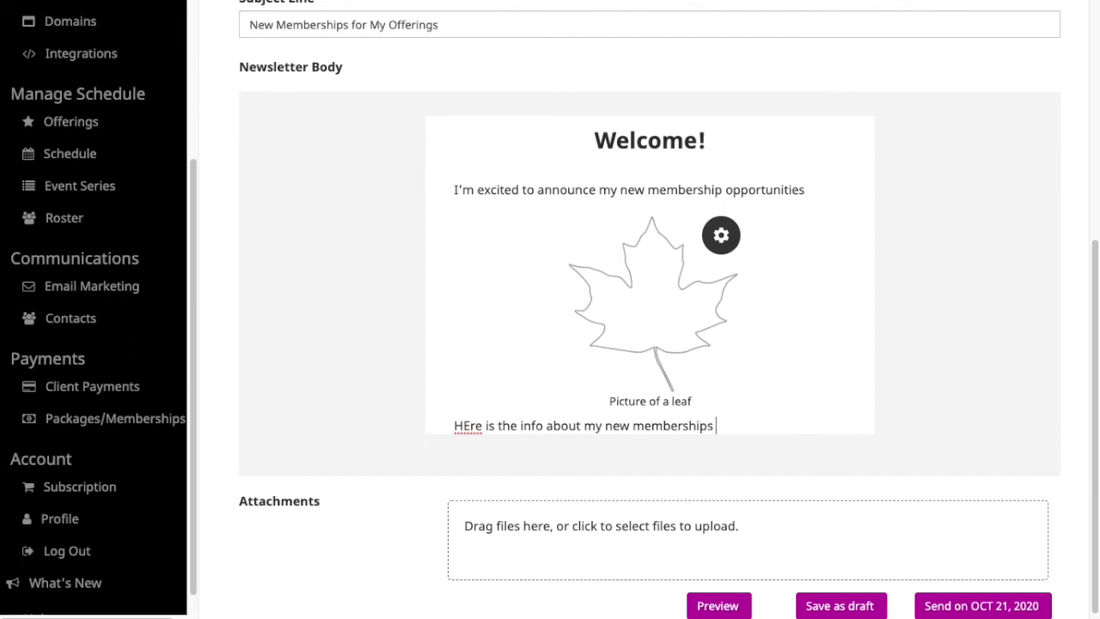
click(472, 425)
key(BackSpace)
text(e)
- Review the whole newsletter form, from recipients, send date and subject line to the body and attachments area
scroll(584, 357, down, 1)
scroll(582, 356, up, 3)
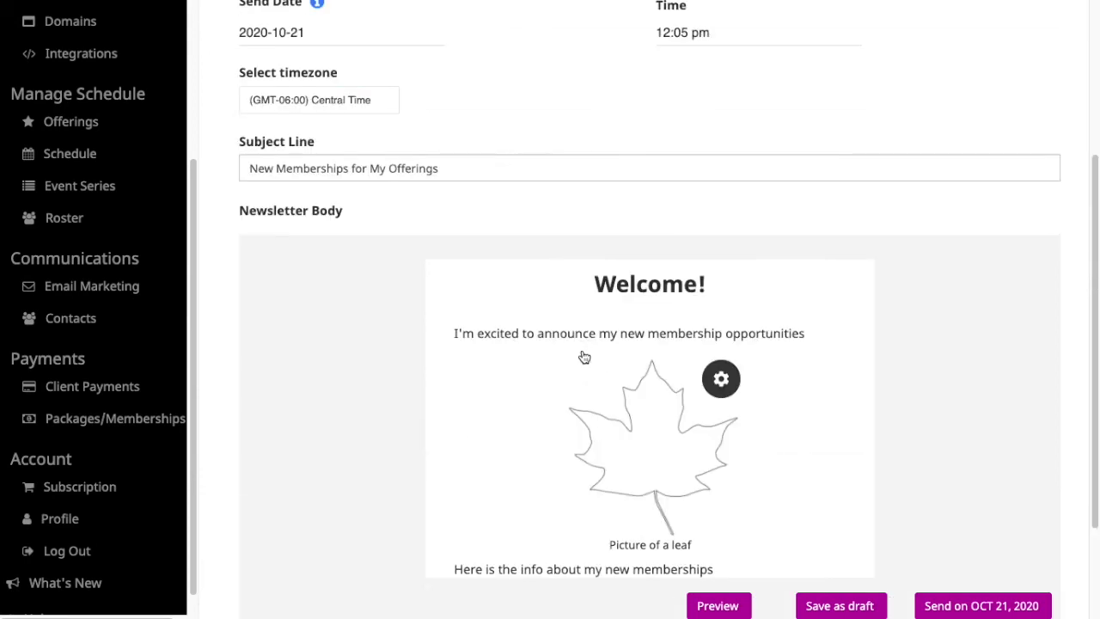
scroll(577, 355, down, 2)
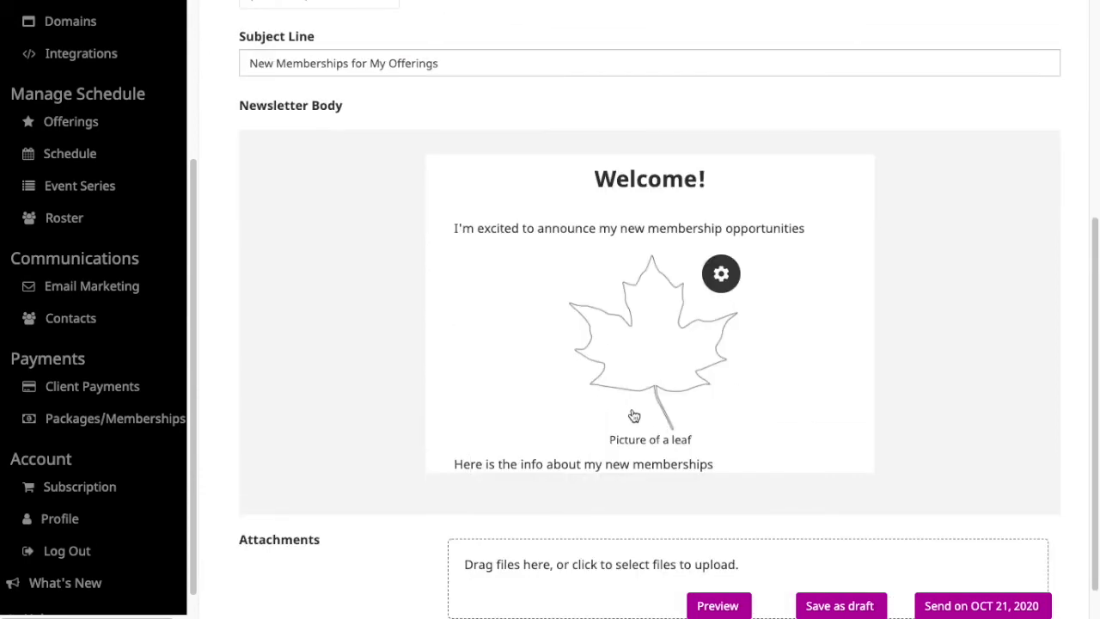
scroll(503, 501, down, 1)
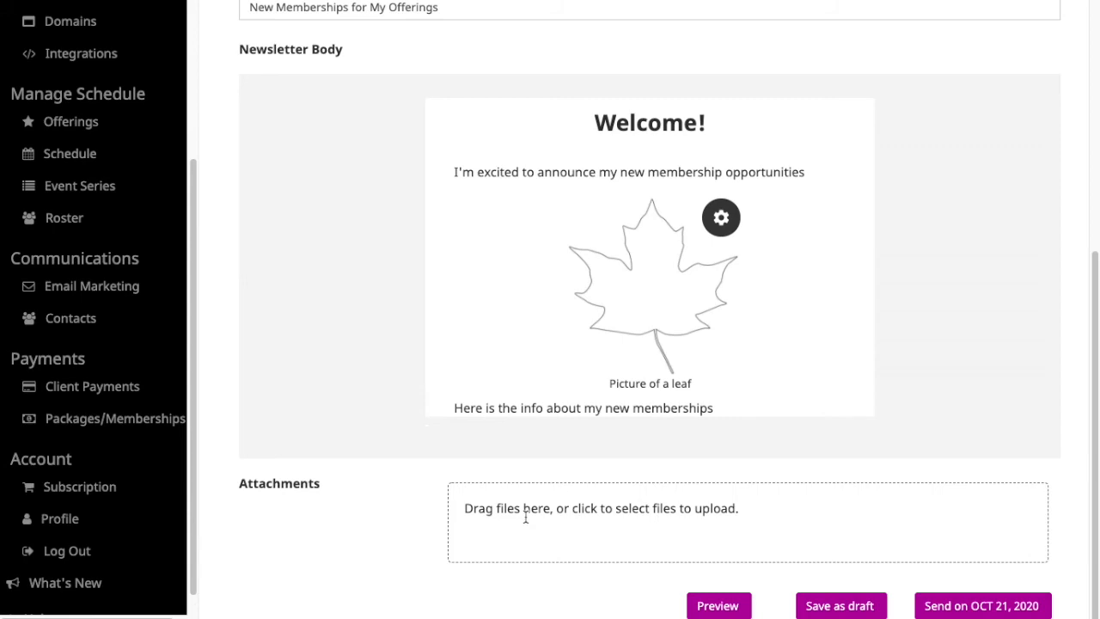
scroll(532, 535, up, 3)
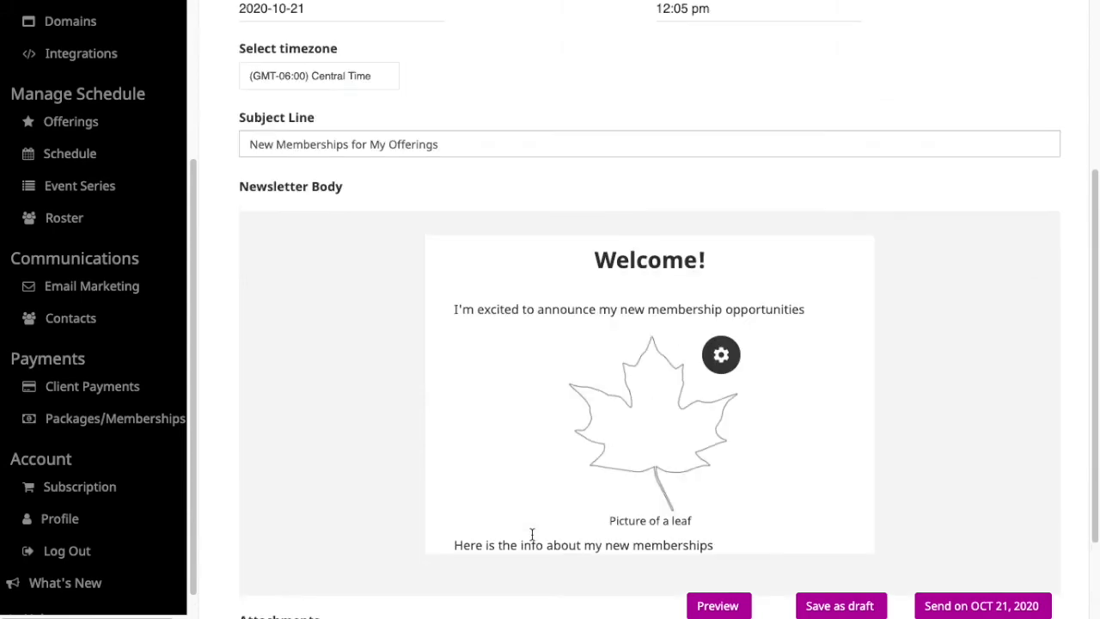
scroll(531, 535, down, 2)
scroll(531, 535, up, 4)
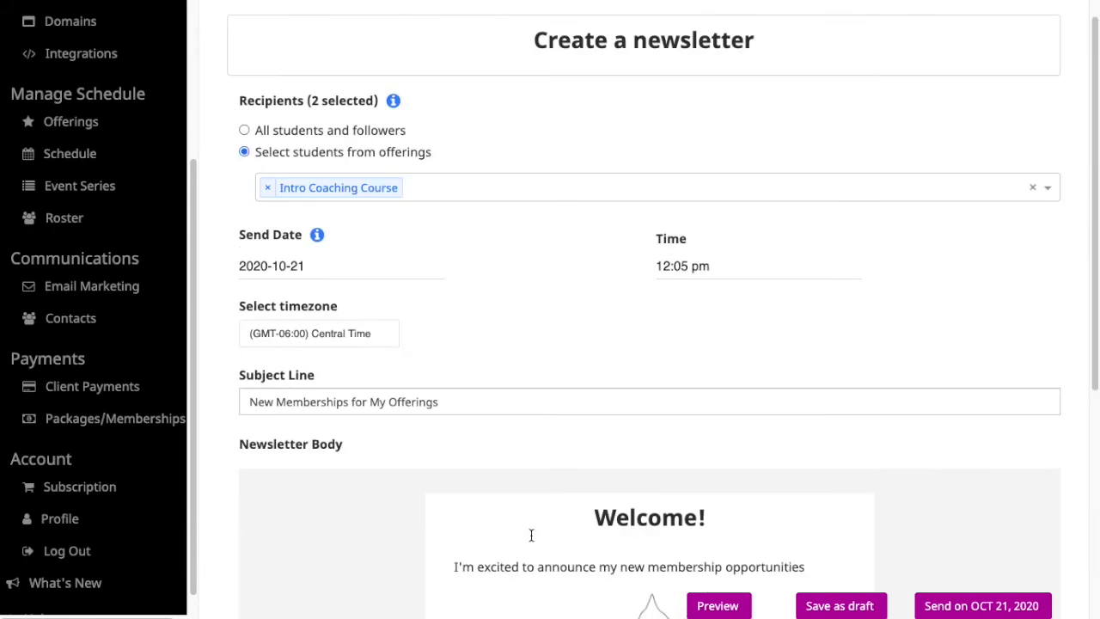
scroll(530, 535, down, 4)
scroll(531, 535, up, 4)
- Save the newsletter as a draft, and save the draft again after looking over its body
click(849, 608)
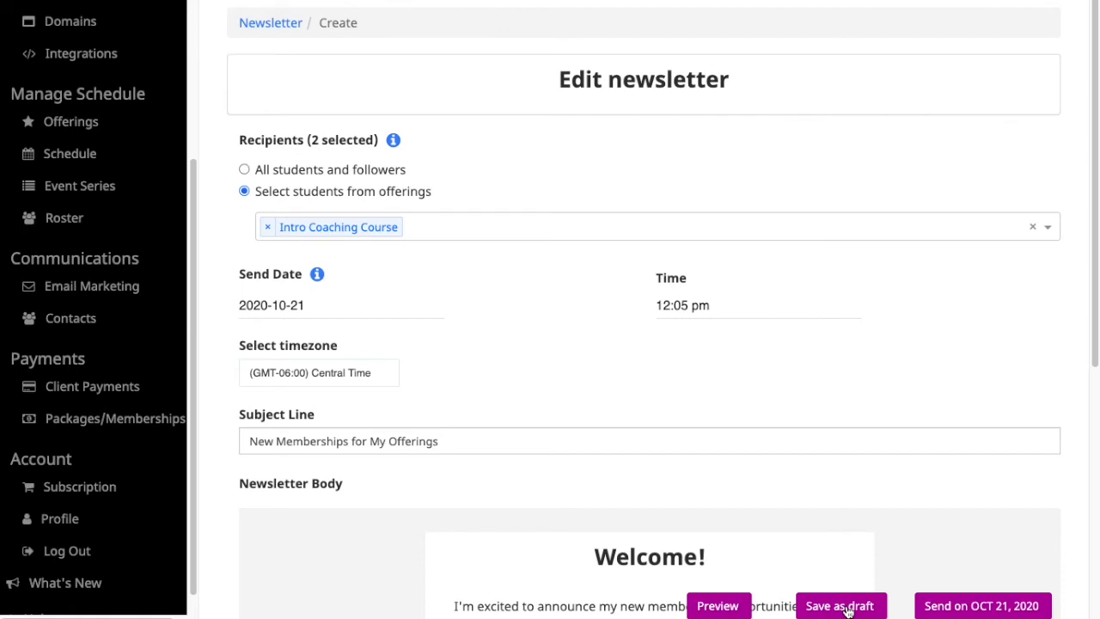
scroll(744, 495, down, 3)
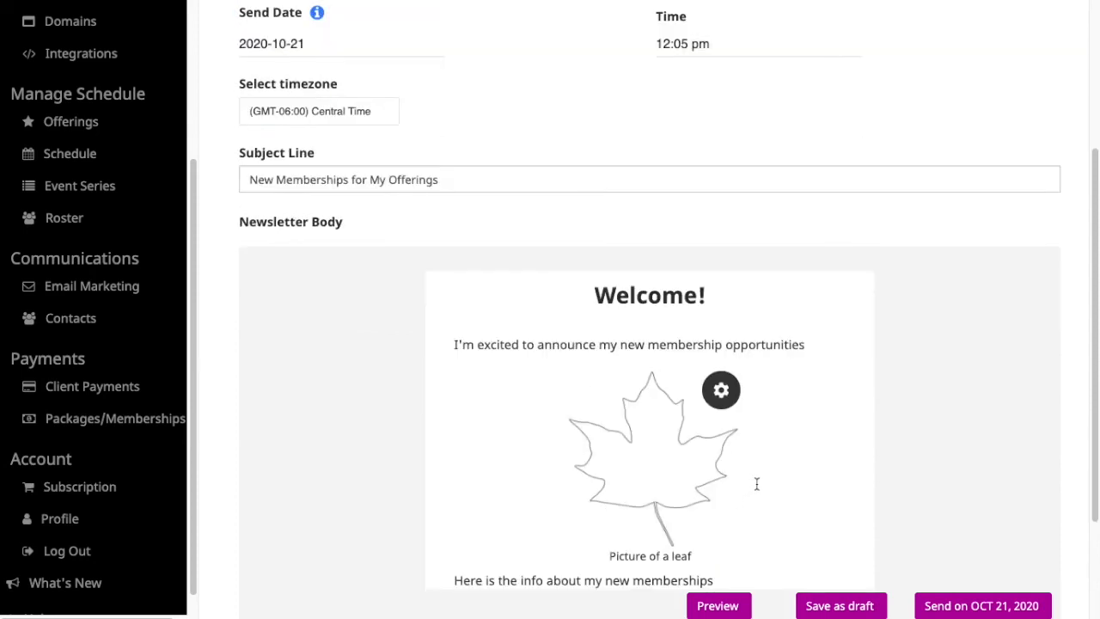
scroll(739, 491, down, 1)
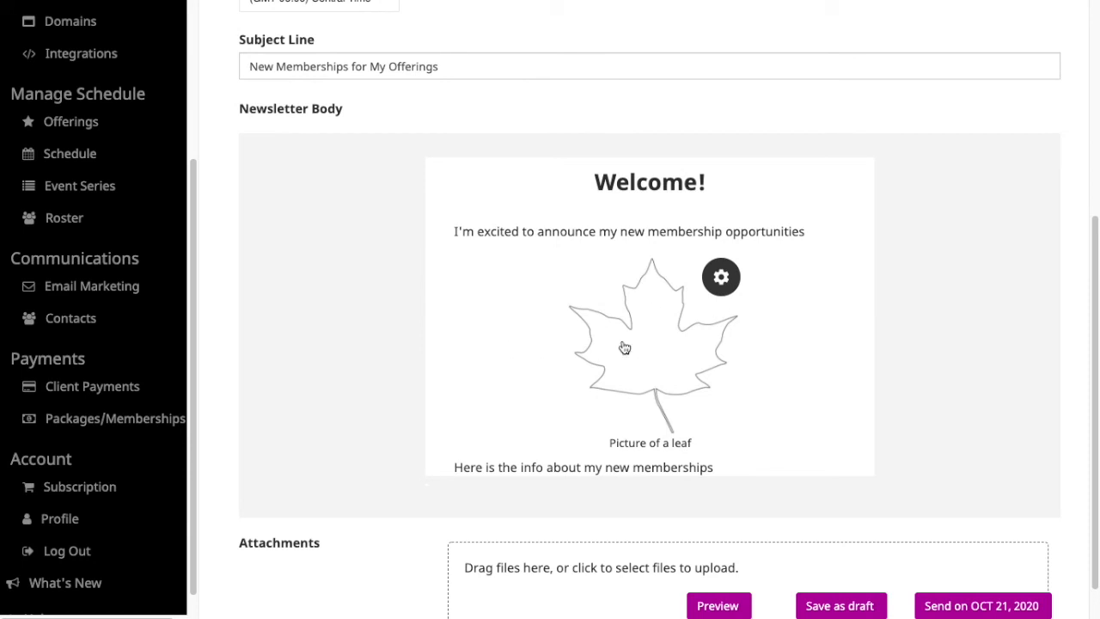
scroll(584, 344, up, 1)
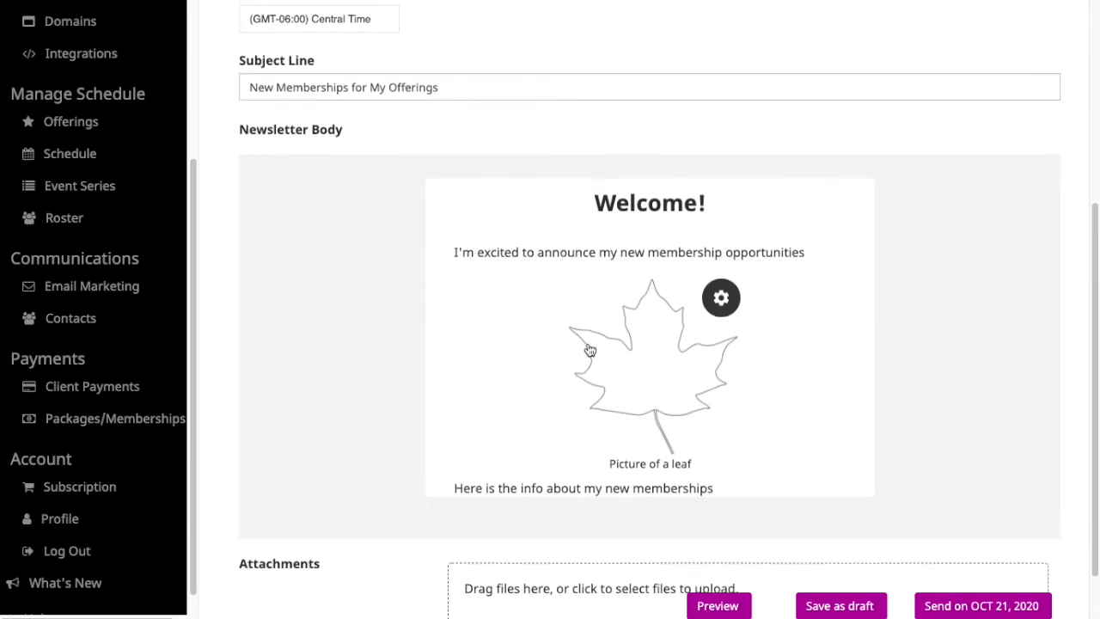
scroll(580, 340, down, 1)
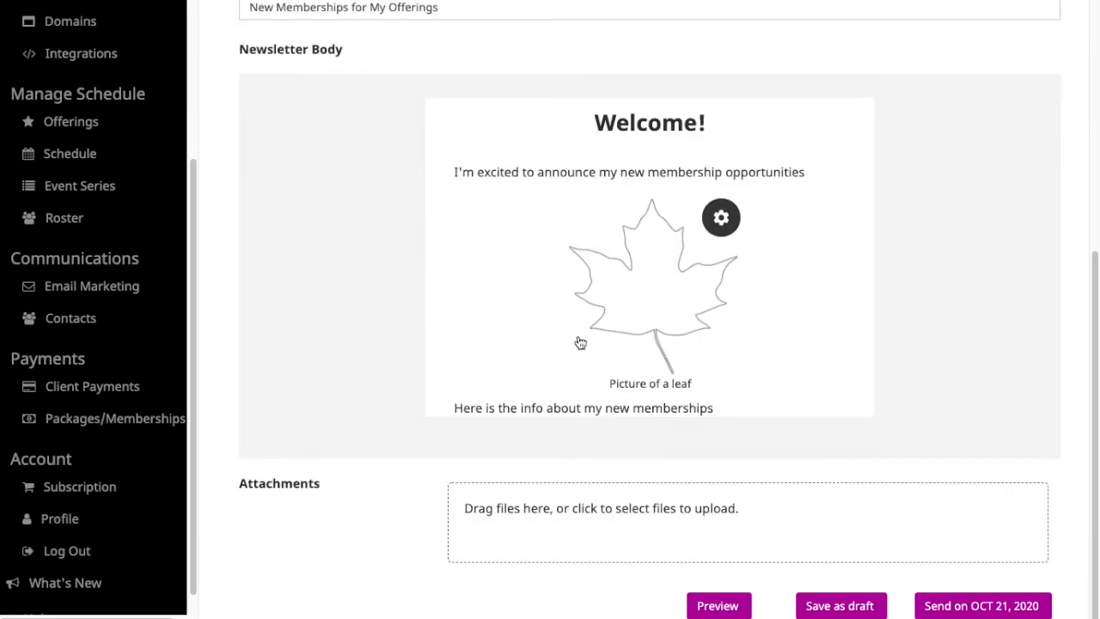
scroll(578, 342, up, 1)
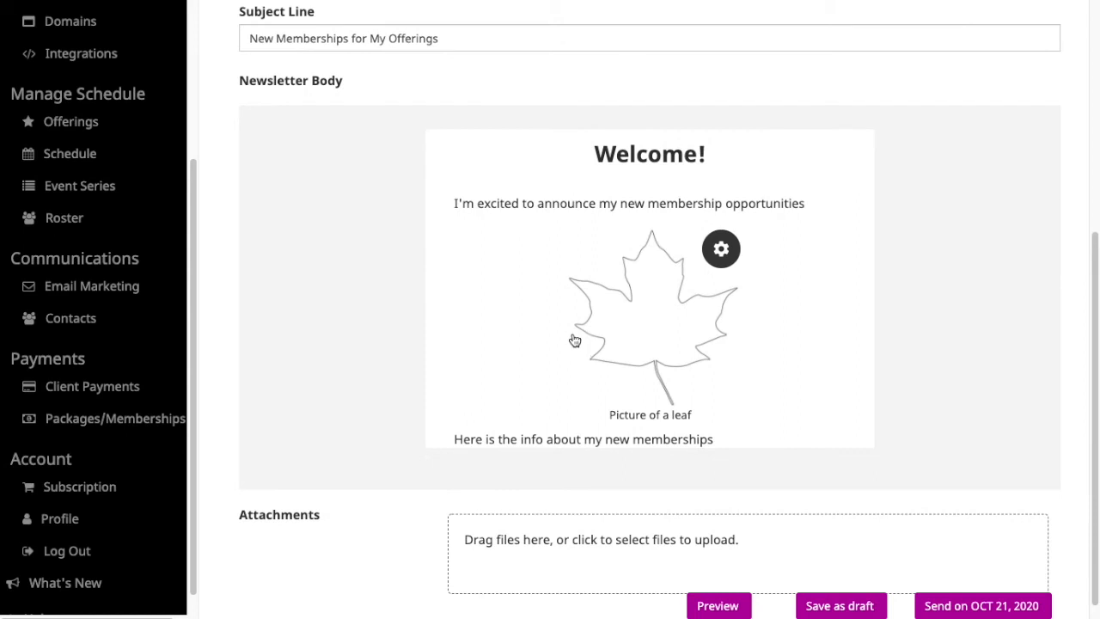
scroll(679, 380, down, 1)
click(850, 605)
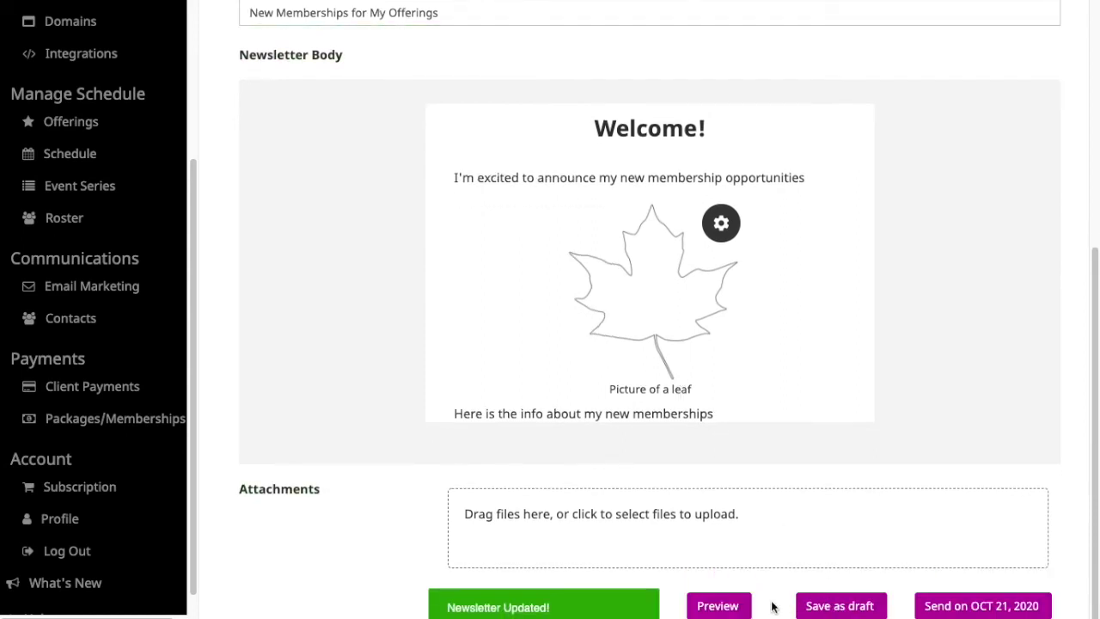
- Look at the option for sending a preview email of the newsletter, dismiss it, and recheck the form
click(718, 606)
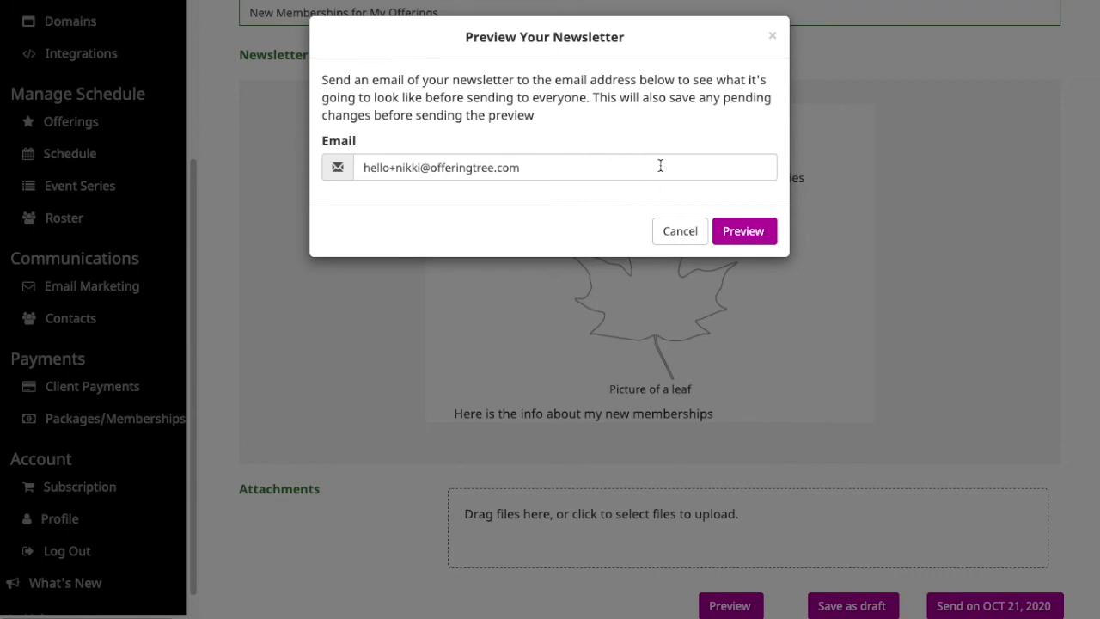
click(769, 34)
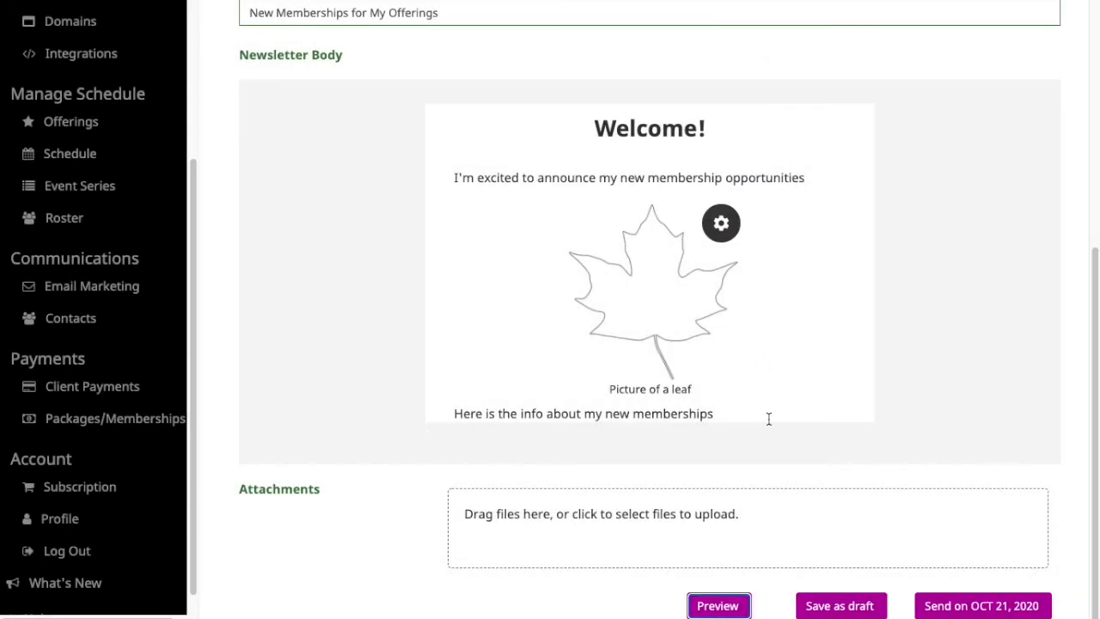
scroll(890, 457, up, 5)
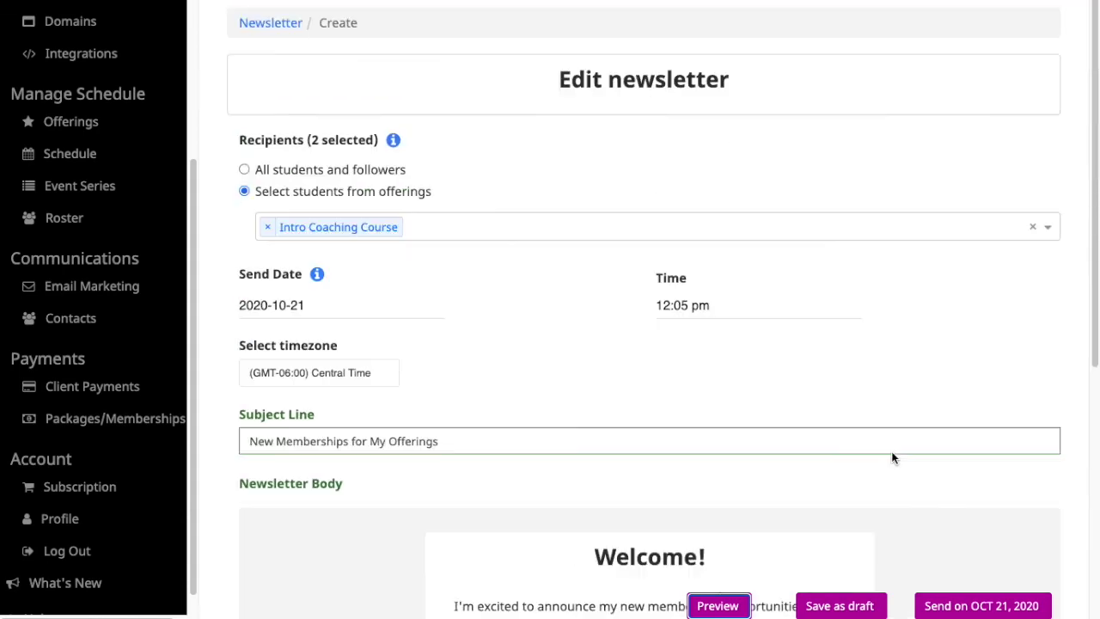
scroll(891, 452, down, 4)
scroll(969, 562, down, 2)
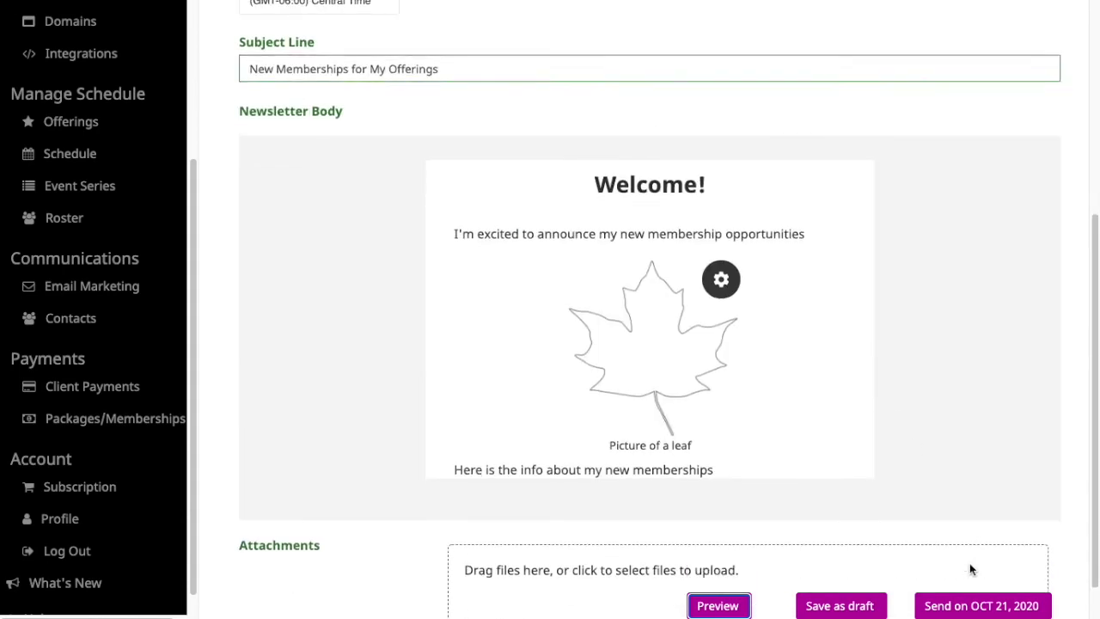
- Schedule the newsletter for October 21, 12:05 PM, also creating a blog post from it, and look over the copied post
click(992, 610)
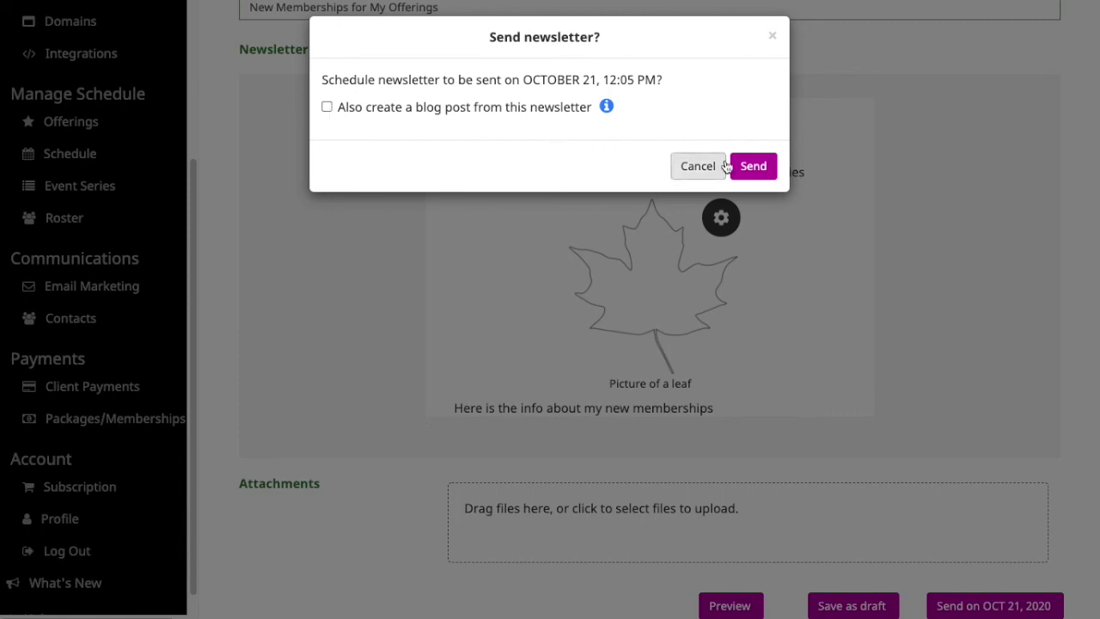
click(326, 106)
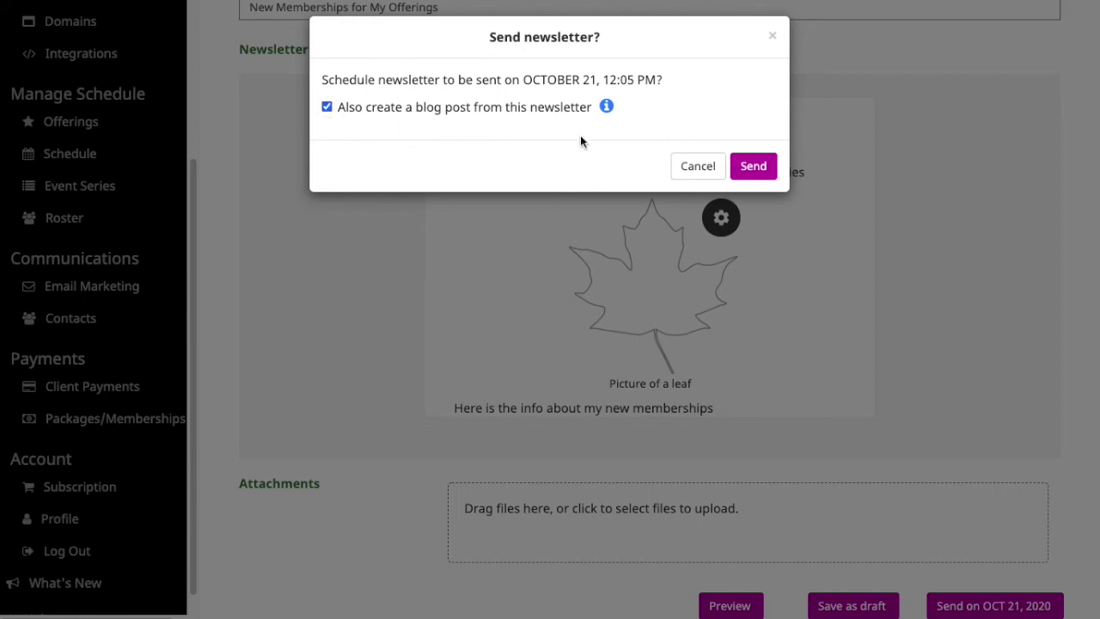
click(760, 175)
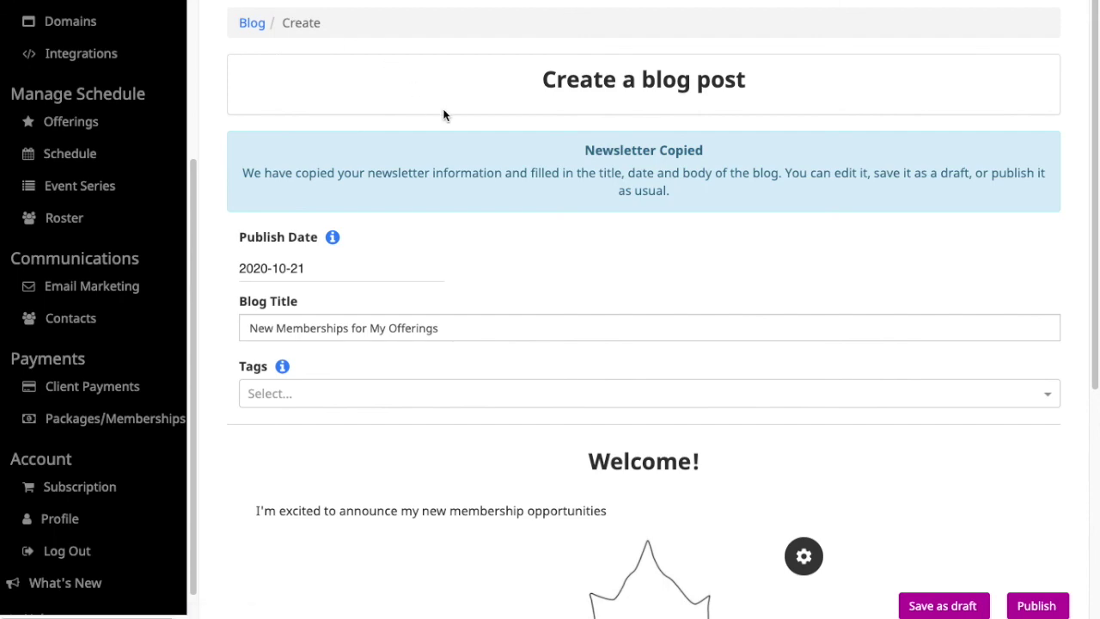
scroll(473, 150, down, 4)
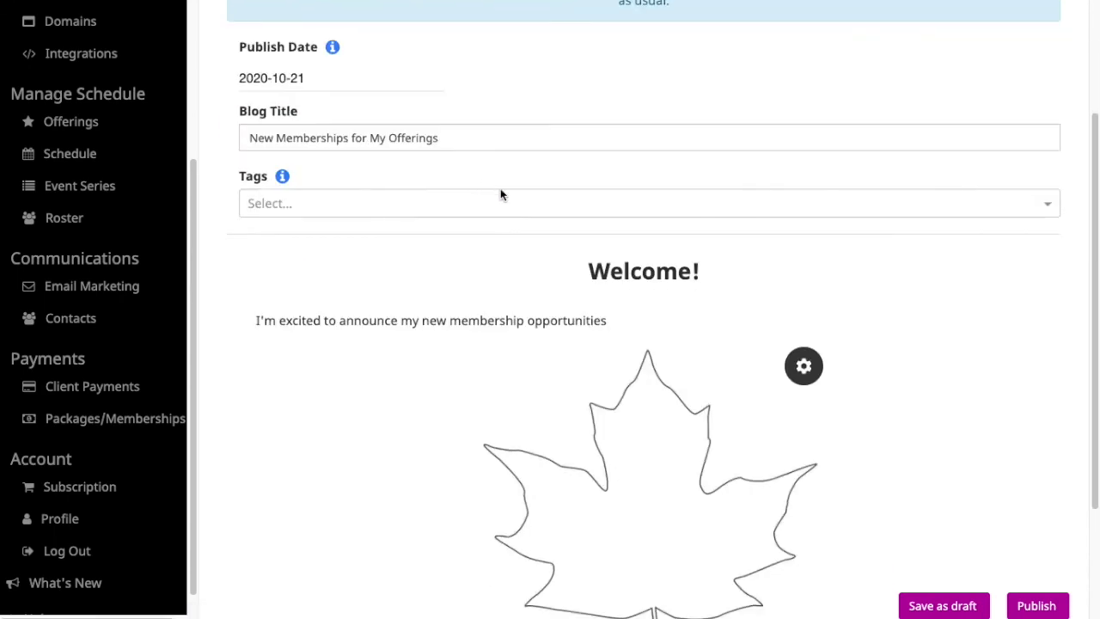
scroll(500, 191, up, 5)
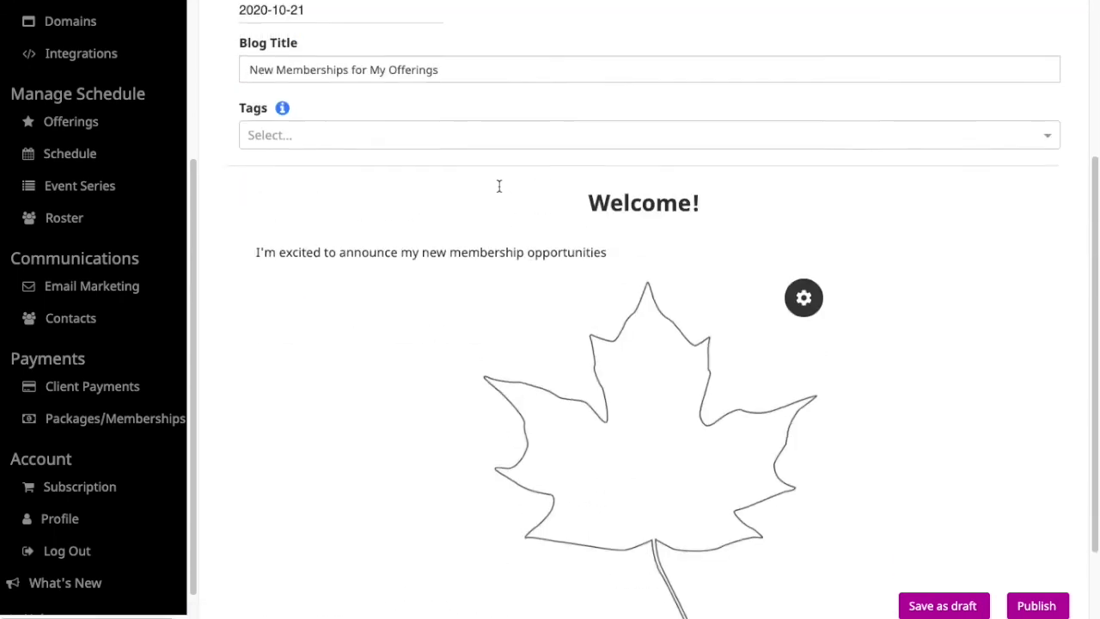